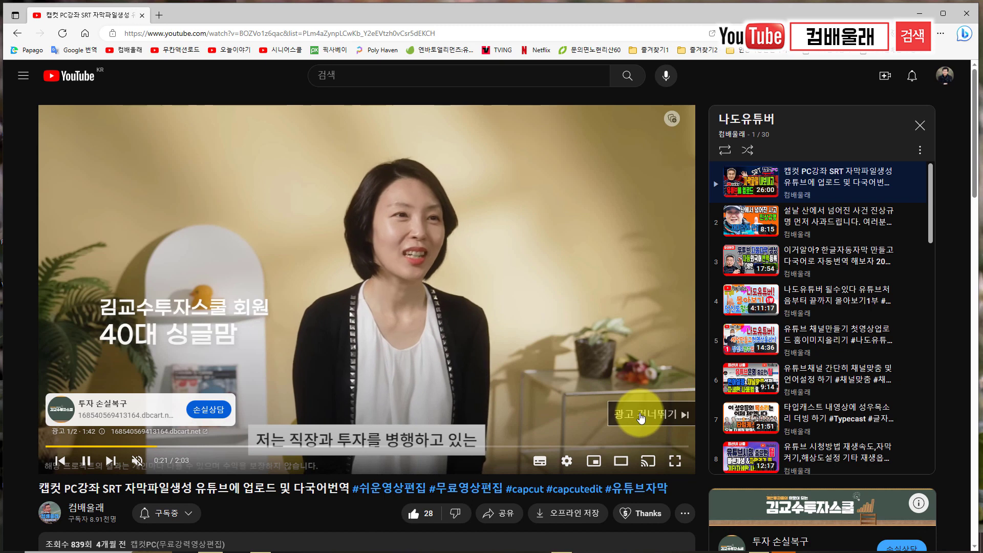
- Skip the ad, look through the 나도유튜버 playlist's videos, and show the playing video full screen
left_click(640, 417)
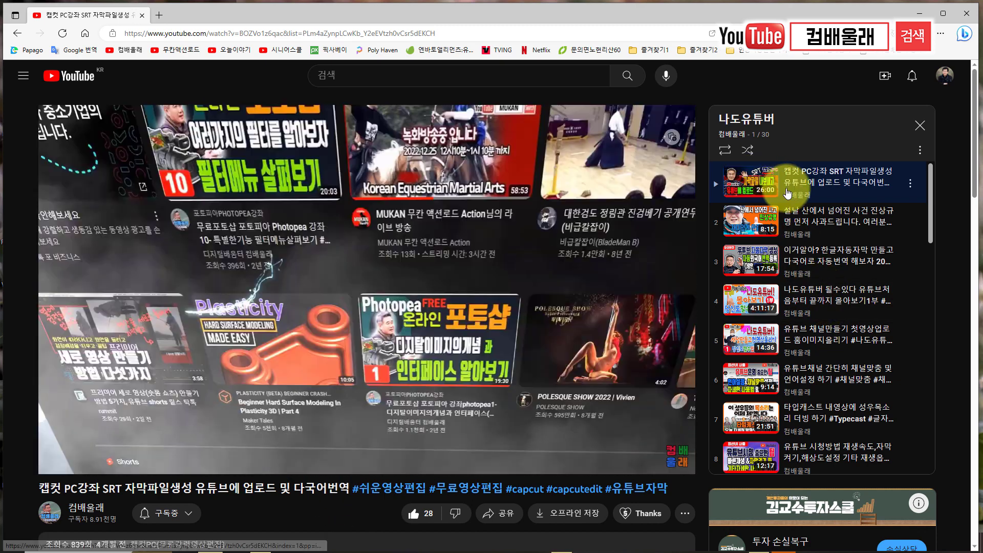
scroll(779, 364, "down", 8)
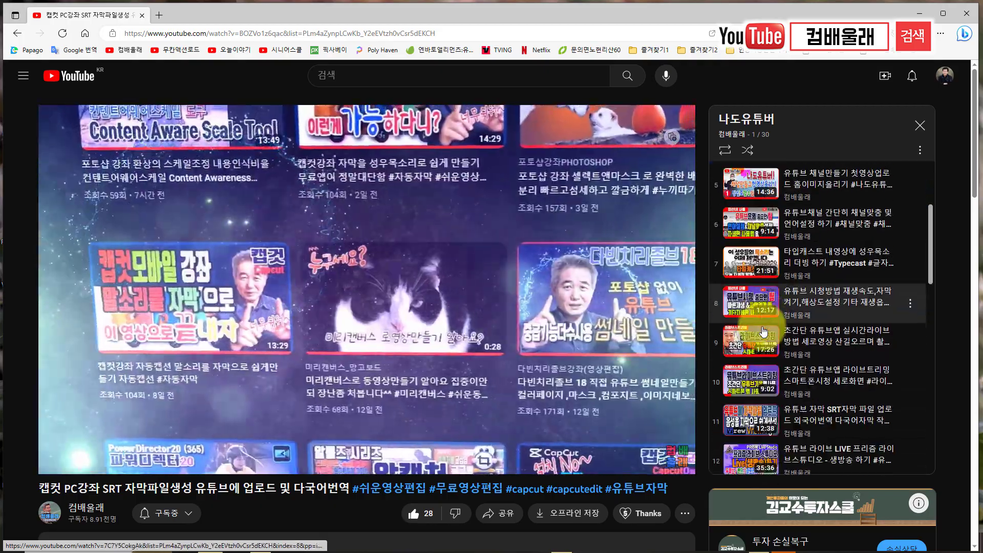
scroll(765, 332, "down", 8)
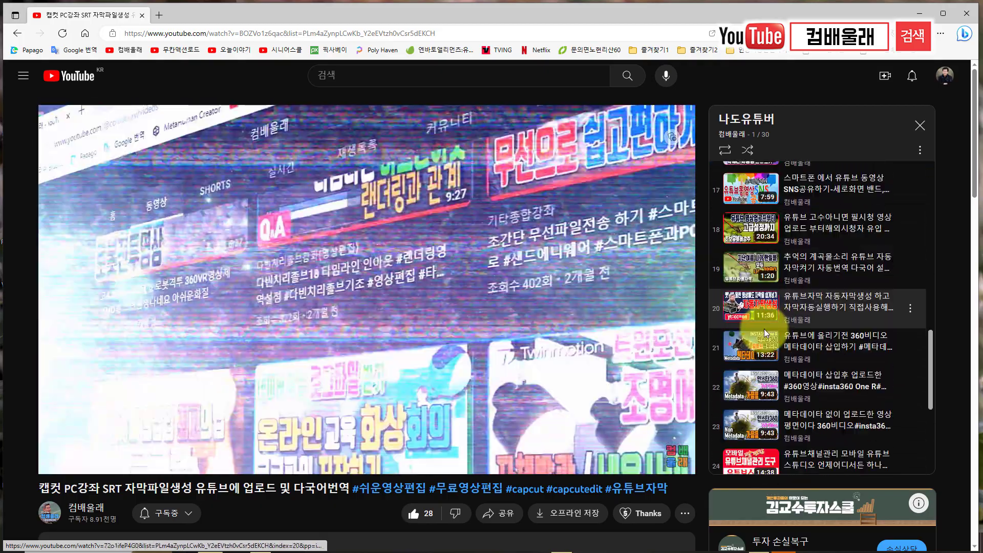
scroll(767, 359, "down", 1)
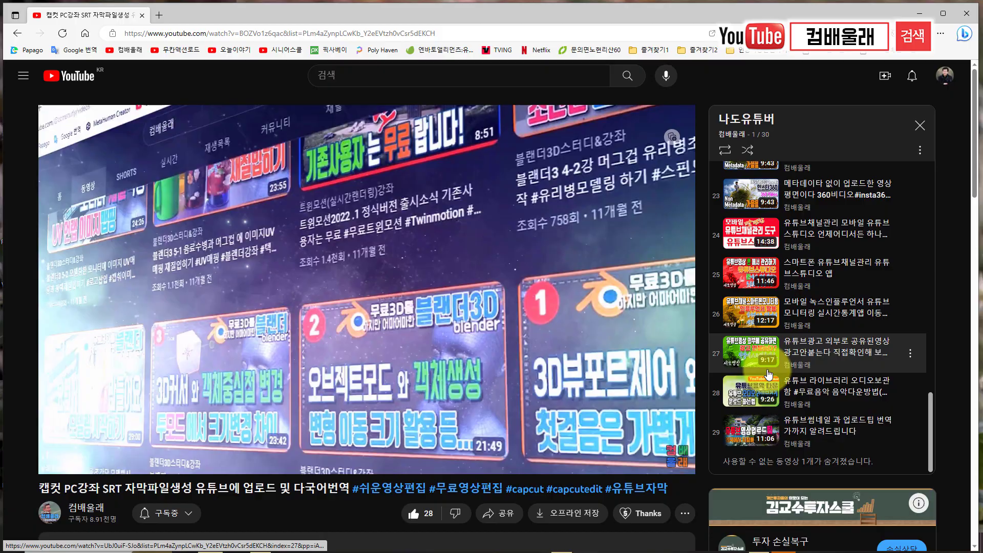
scroll(773, 358, "up", 16)
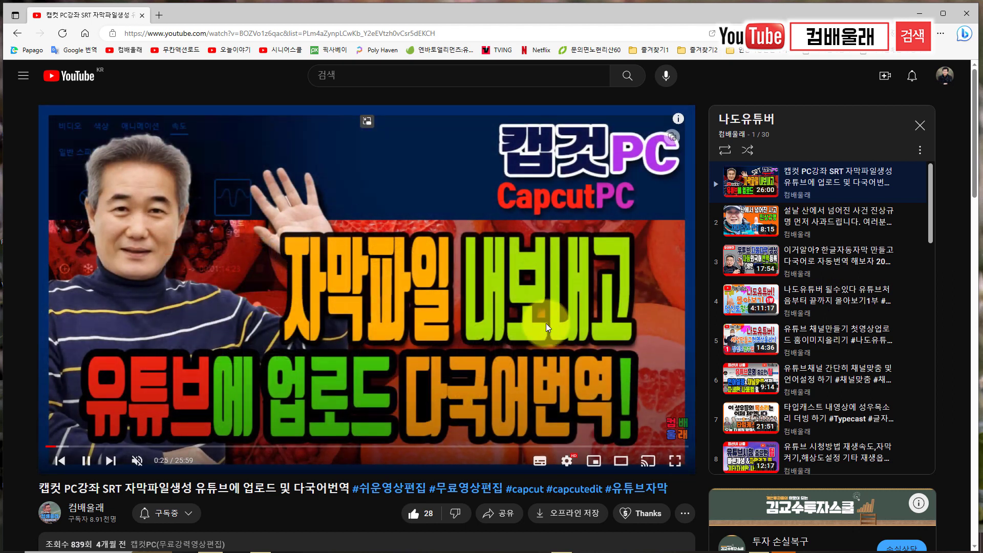
left_click(675, 460)
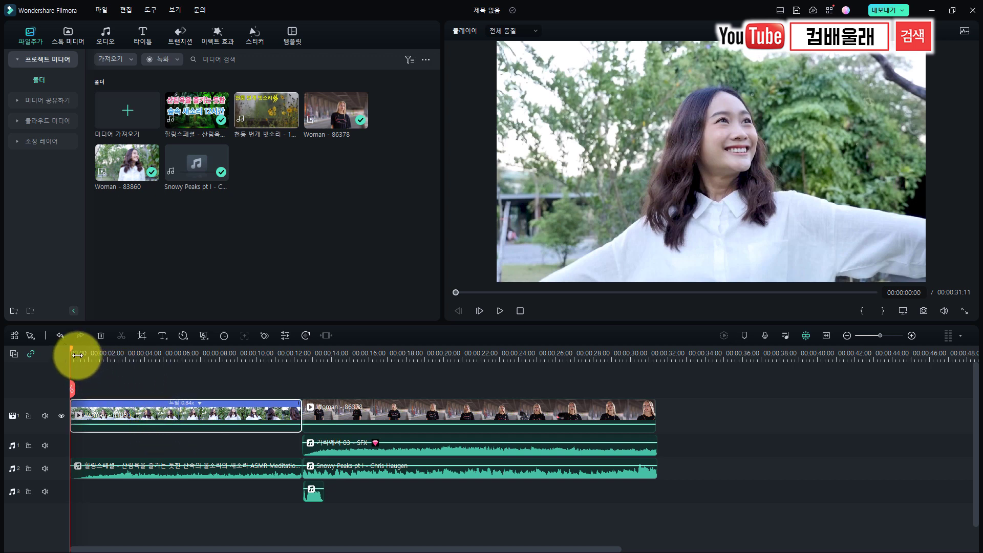
- Switch to Wondershare Filmora and review the first video clip, Woman - 83860, together with its nature-sound audio
key("space")
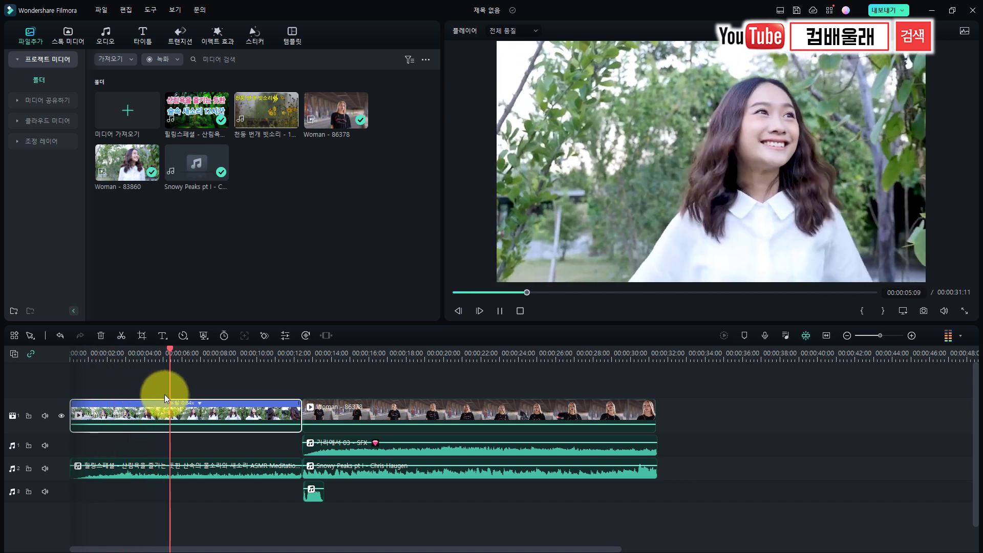
key("space")
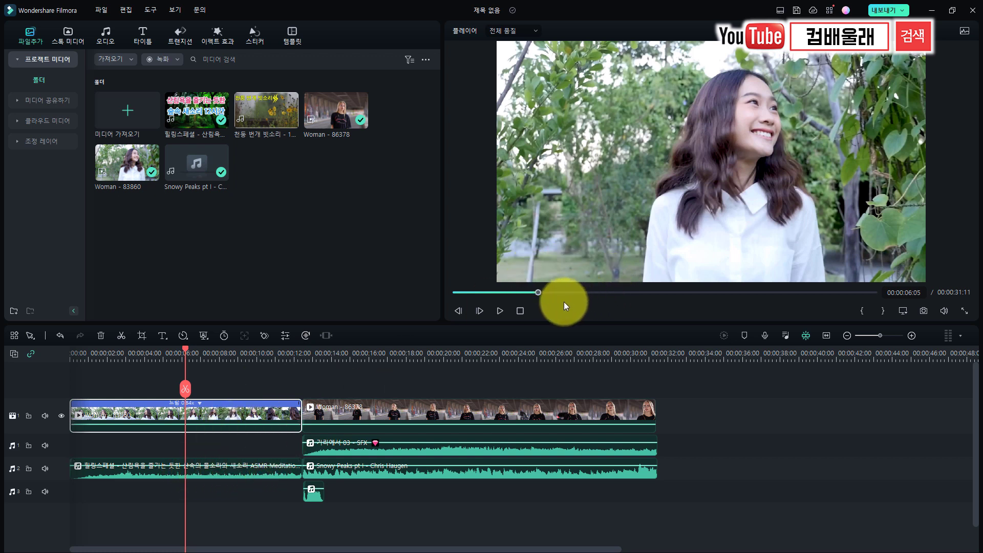
left_click_drag(184, 368, 125, 377)
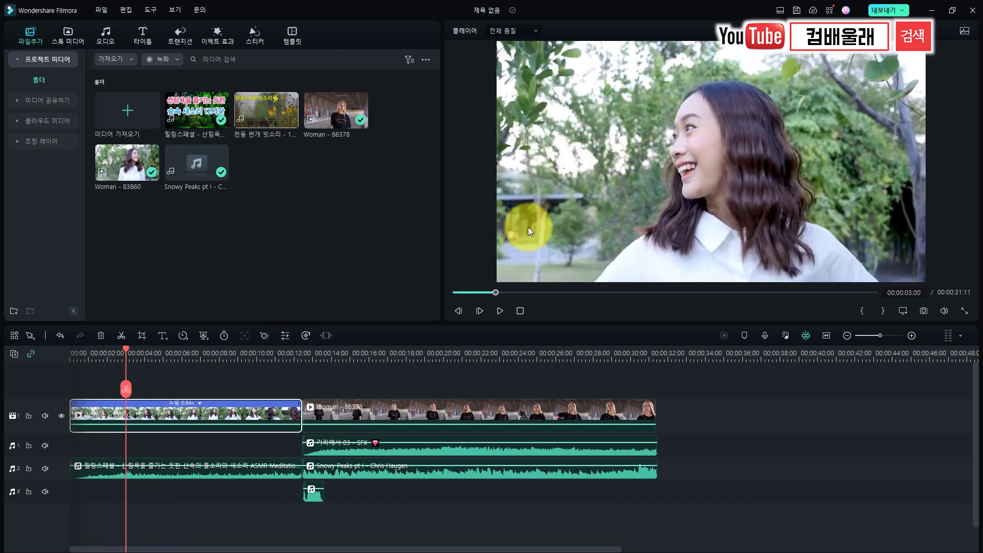
left_click_drag(125, 346, 215, 367)
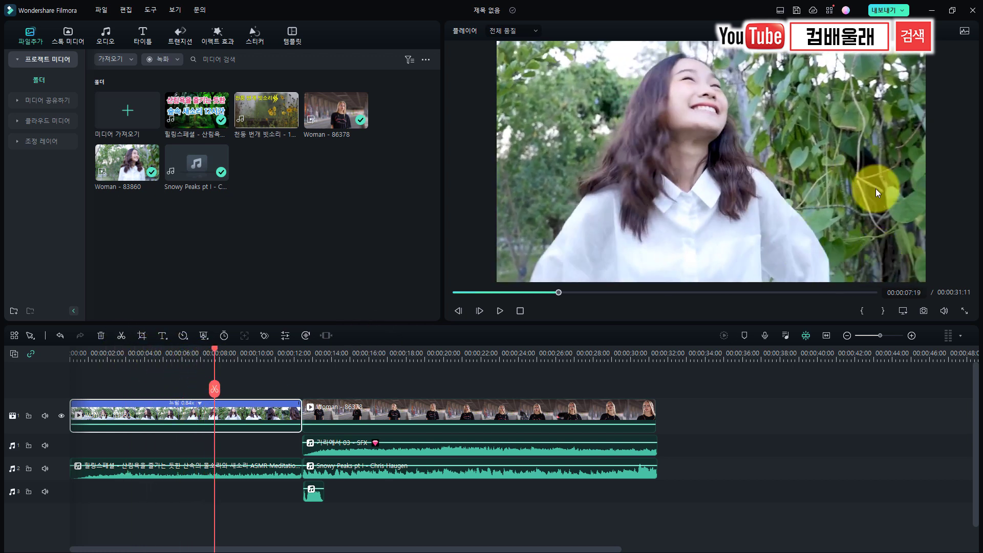
- Review the Woman - 86378 clip with its street sound effect, Snowy Peaks music and the short sound on audio track 3
left_click_drag(215, 350, 303, 385)
key("space")
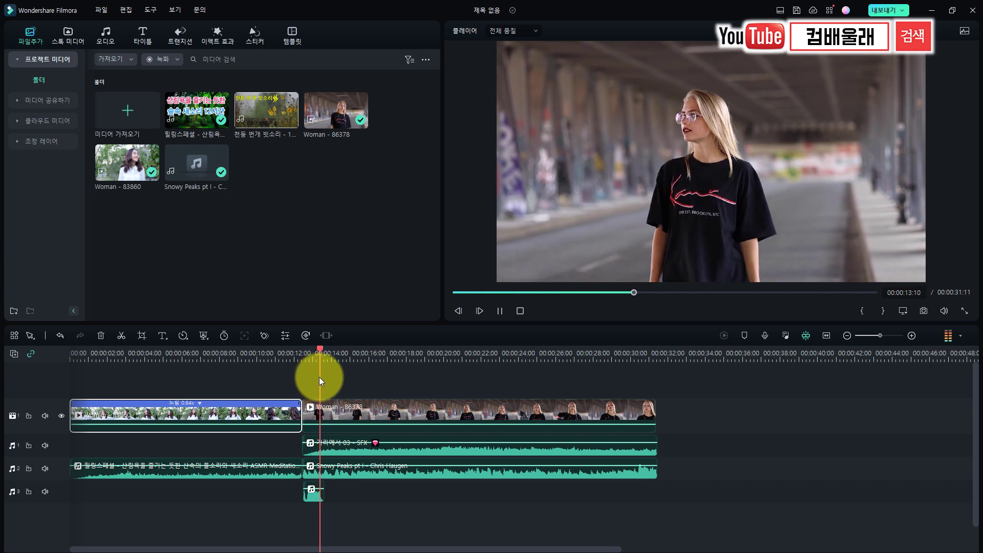
left_click(397, 448)
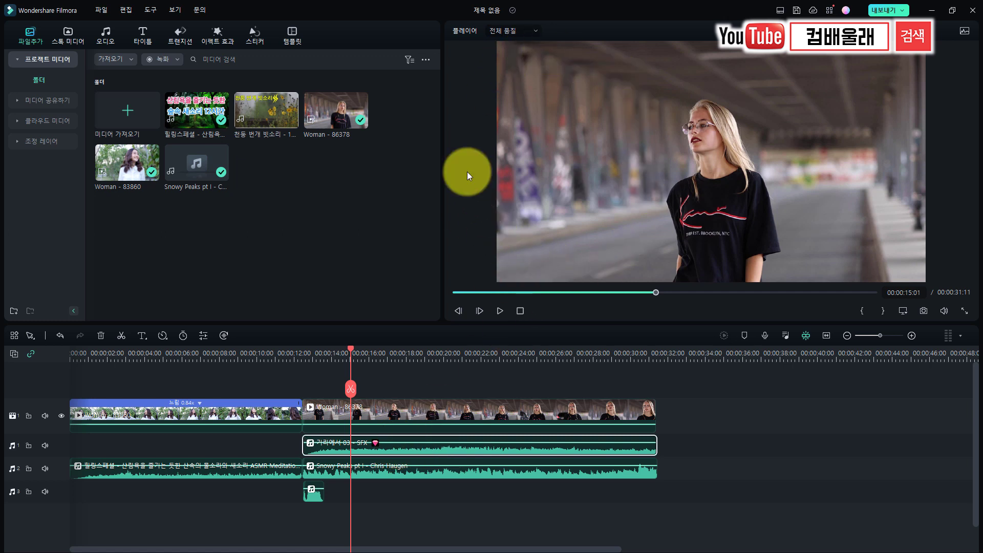
left_click(390, 474)
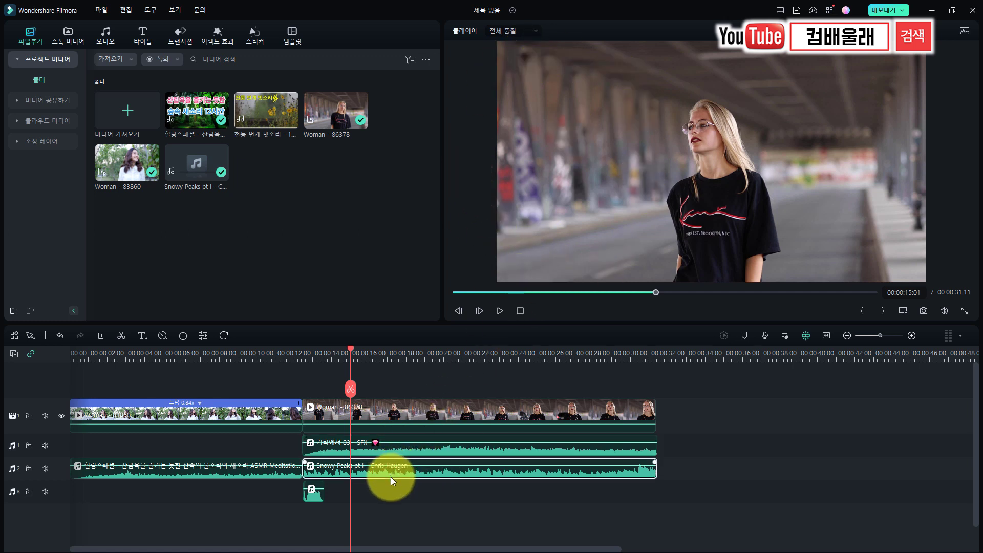
key("space")
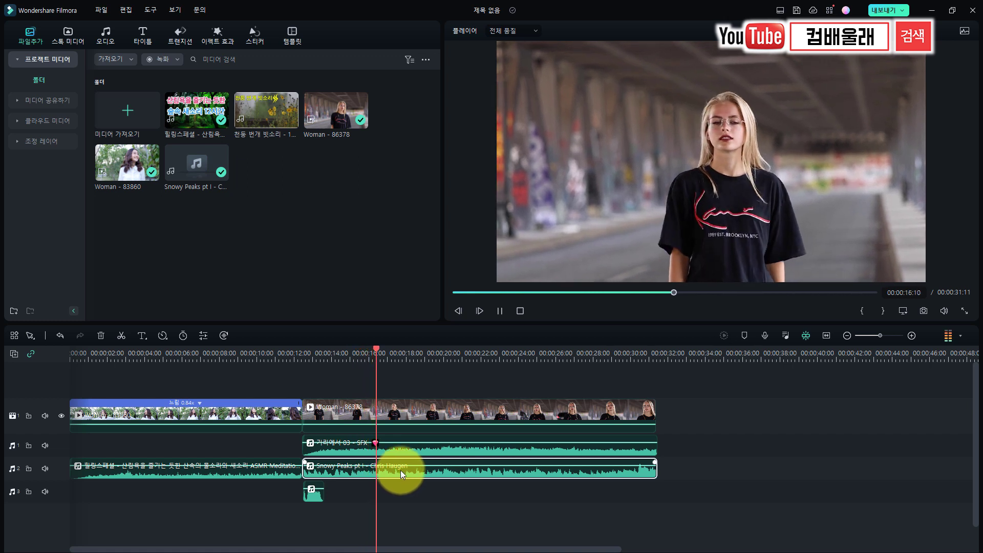
key("space")
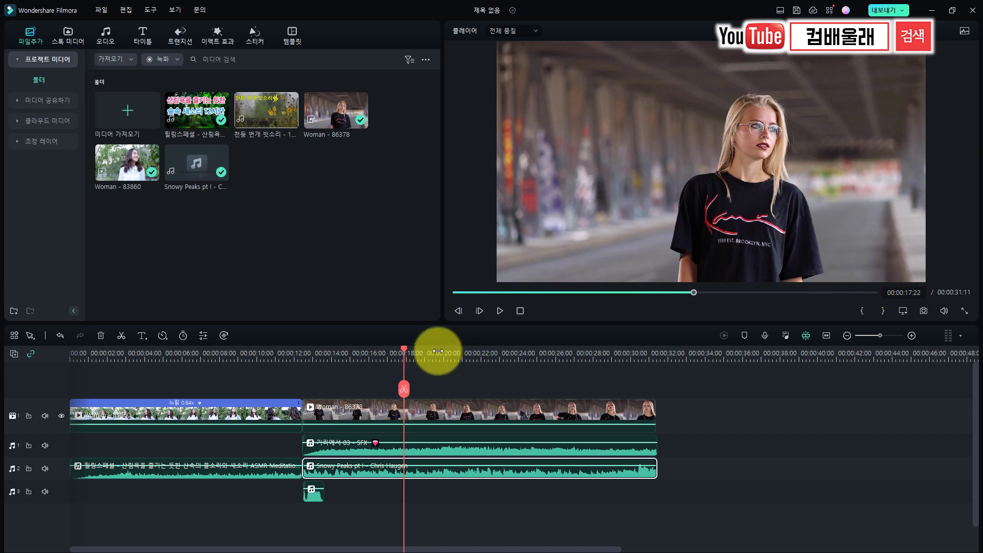
left_click_drag(402, 349, 330, 353)
left_click(305, 383)
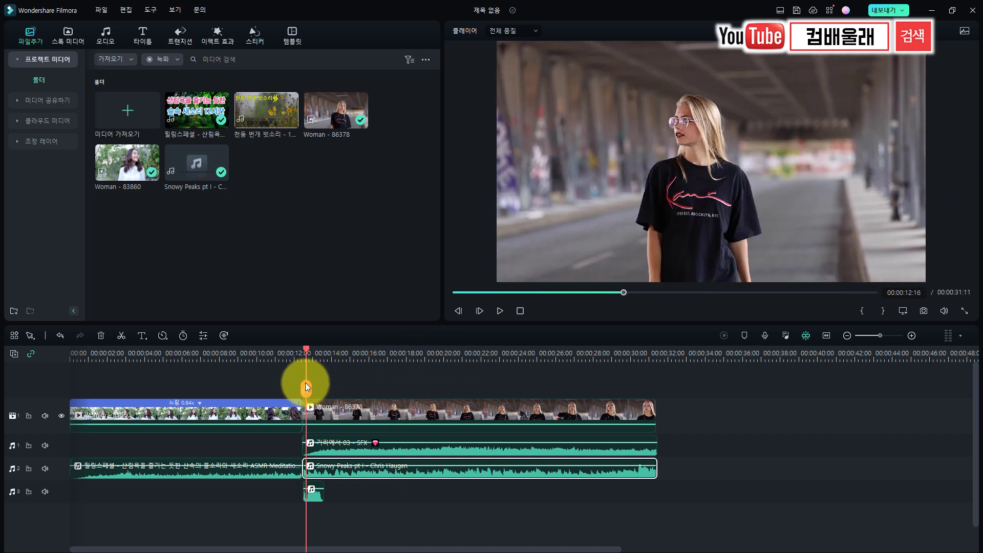
key("space")
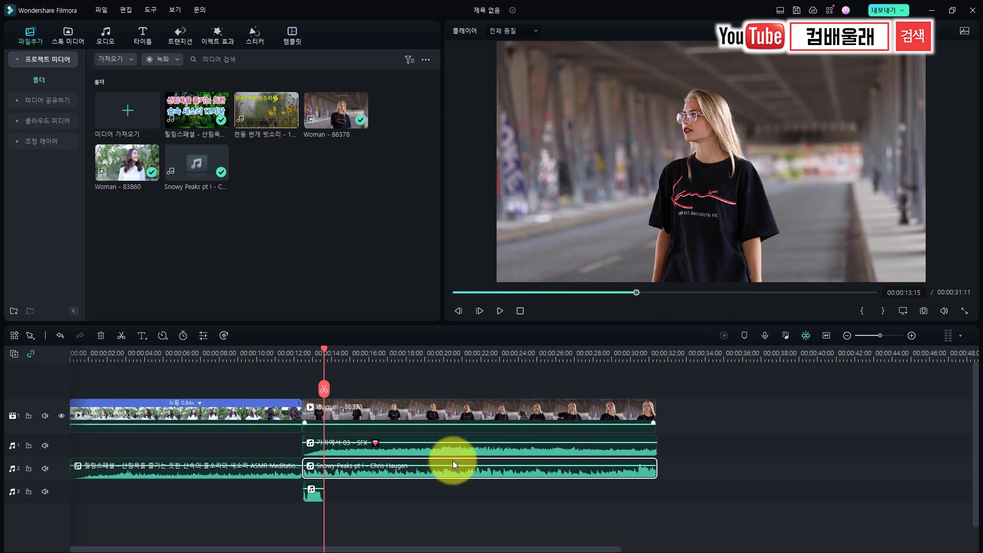
left_click_drag(323, 350, 314, 353)
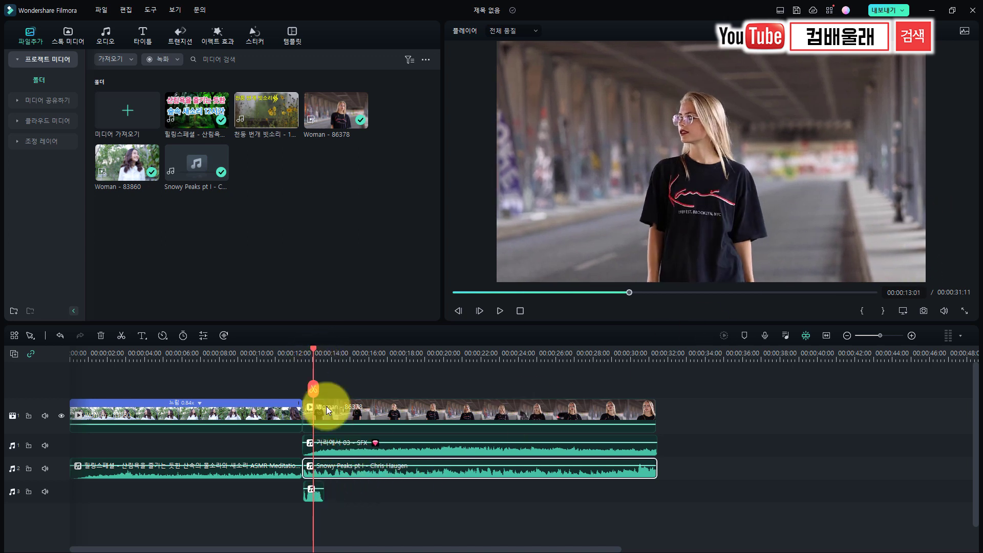
left_click(314, 492)
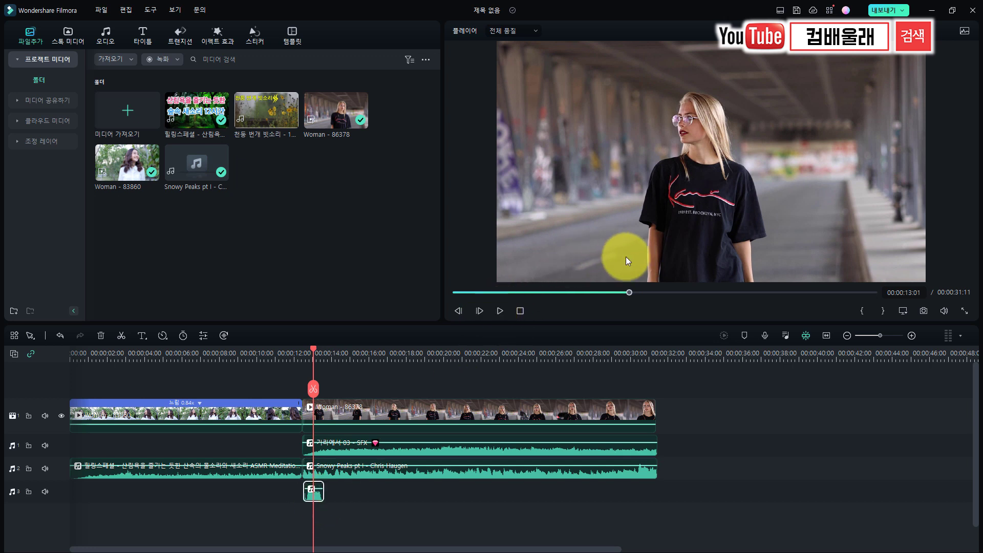
left_click_drag(312, 351, 305, 360)
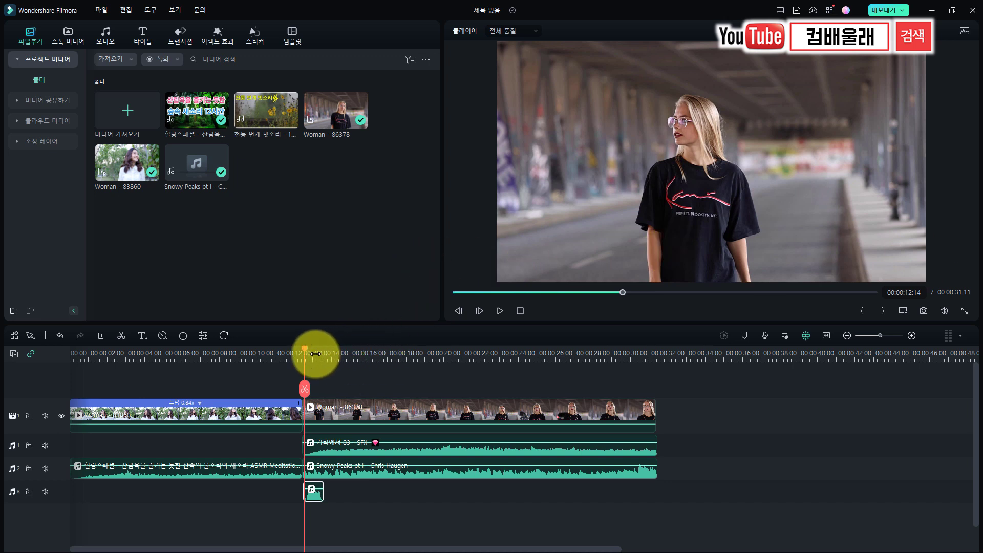
- Play the timeline from the beginning and split the nature-sound clip on audio track 2 at 00:00:05:06
left_click_drag(305, 352, 67, 394)
scroll(201, 419, "up", 4)
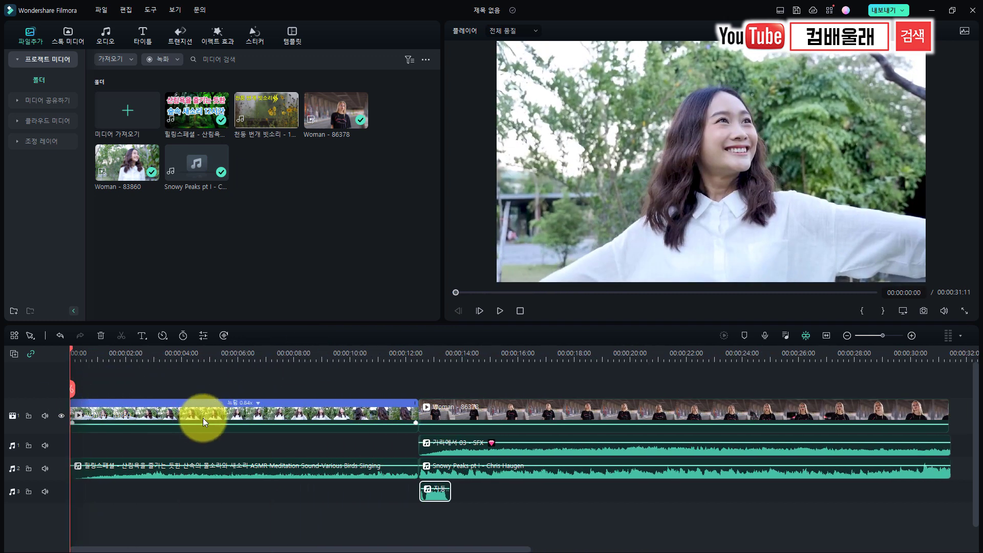
key("space")
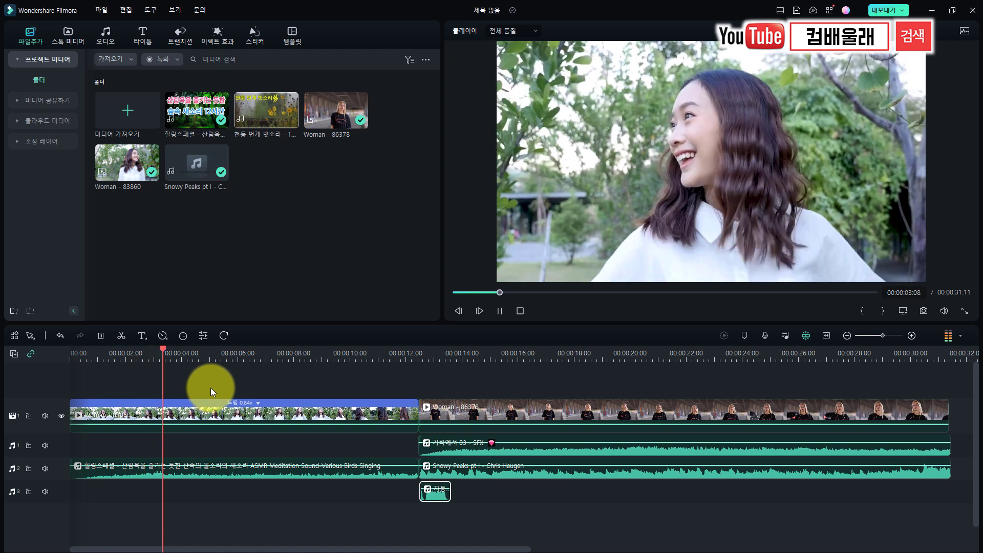
key("space")
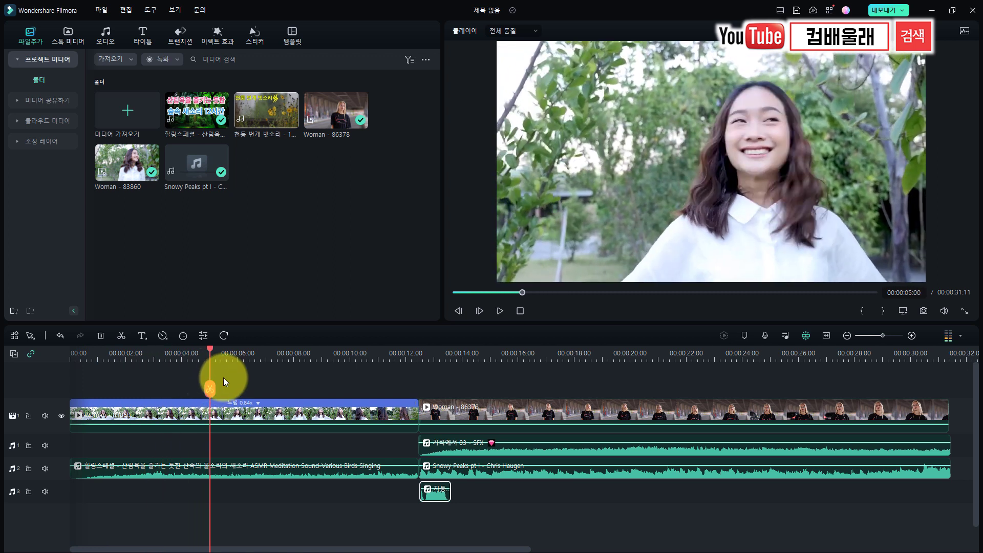
left_click_drag(210, 349, 217, 352)
left_click(218, 471)
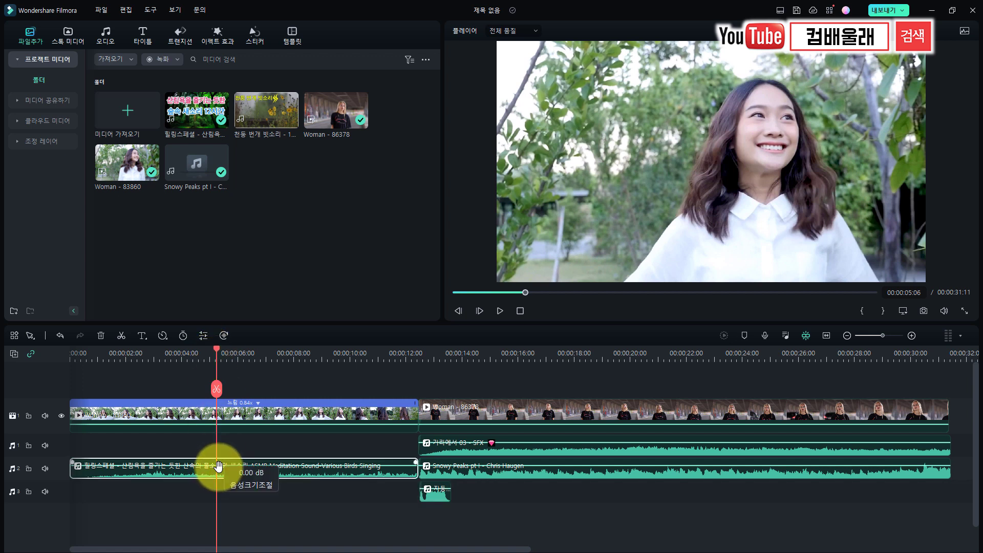
key("ctrl+b")
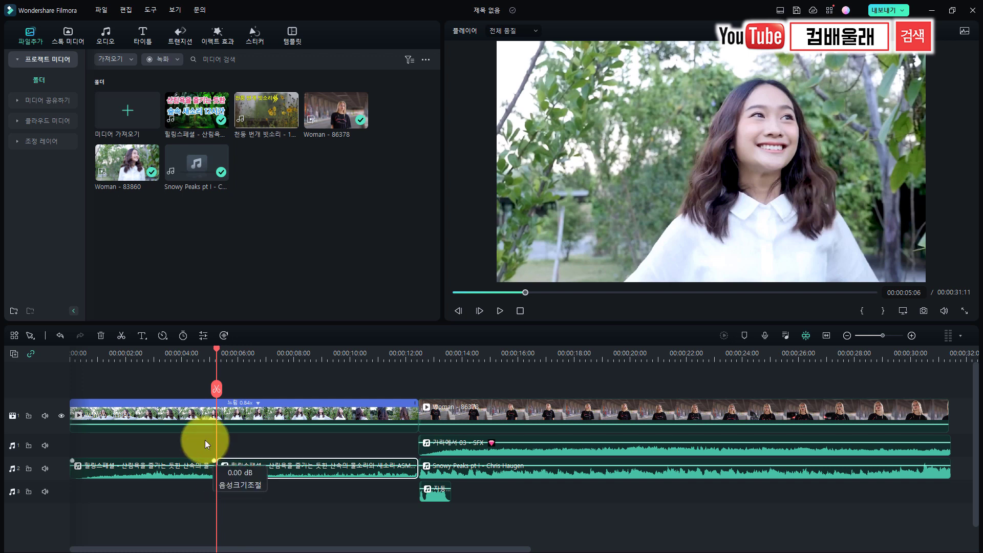
- Examine the audio adjustment and speed settings of the first nature-sound segment, and close them without changing any values
left_click_drag(212, 349, 121, 379)
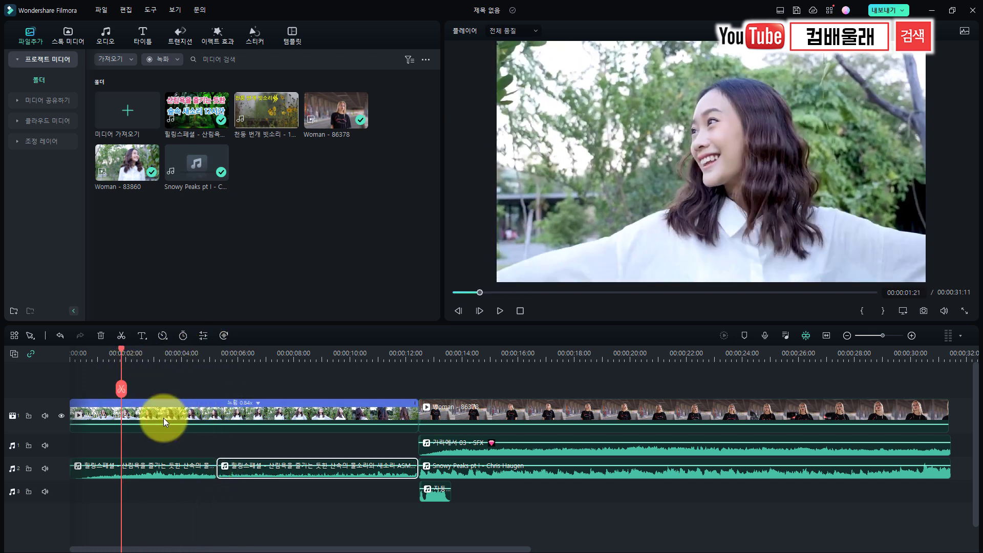
left_click(197, 414)
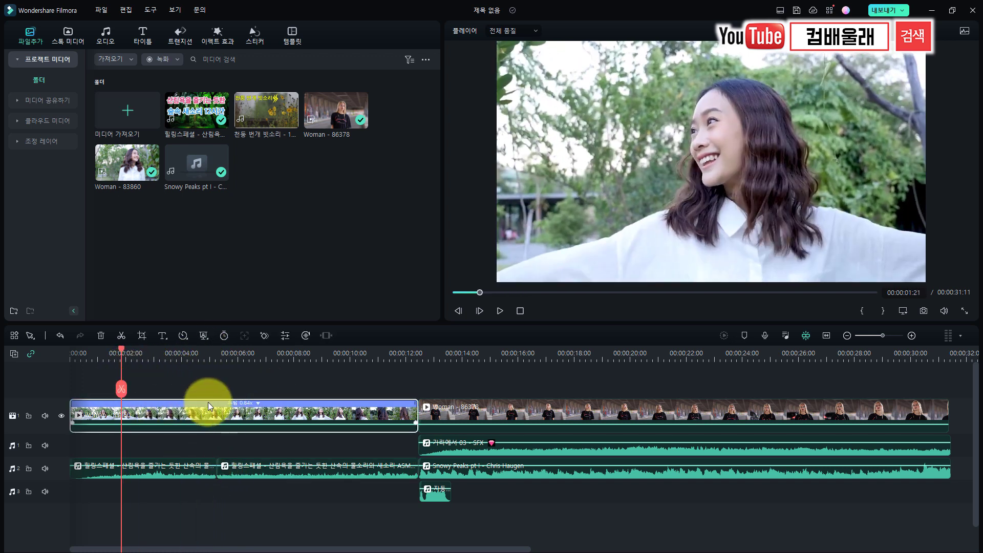
left_click(137, 472)
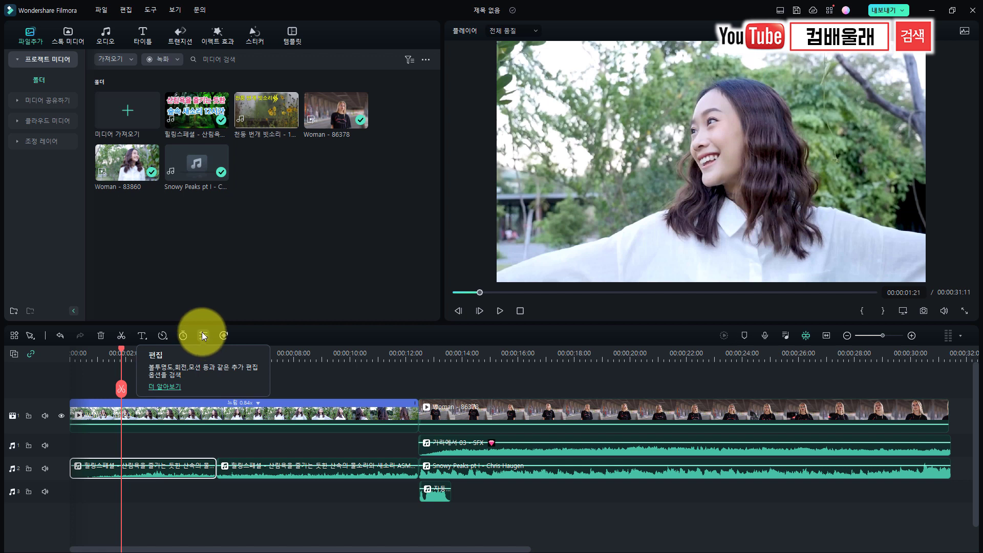
right_click(133, 471)
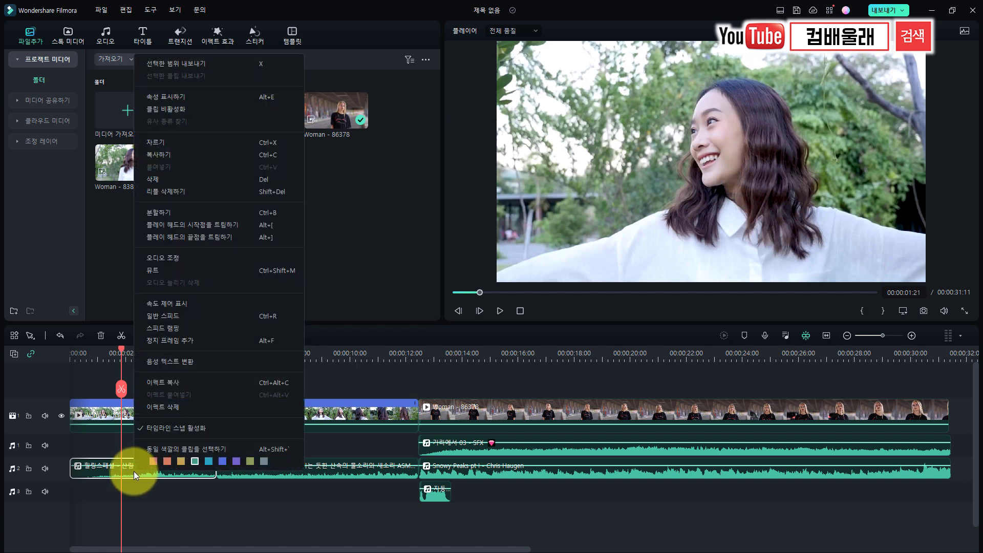
left_click(185, 259)
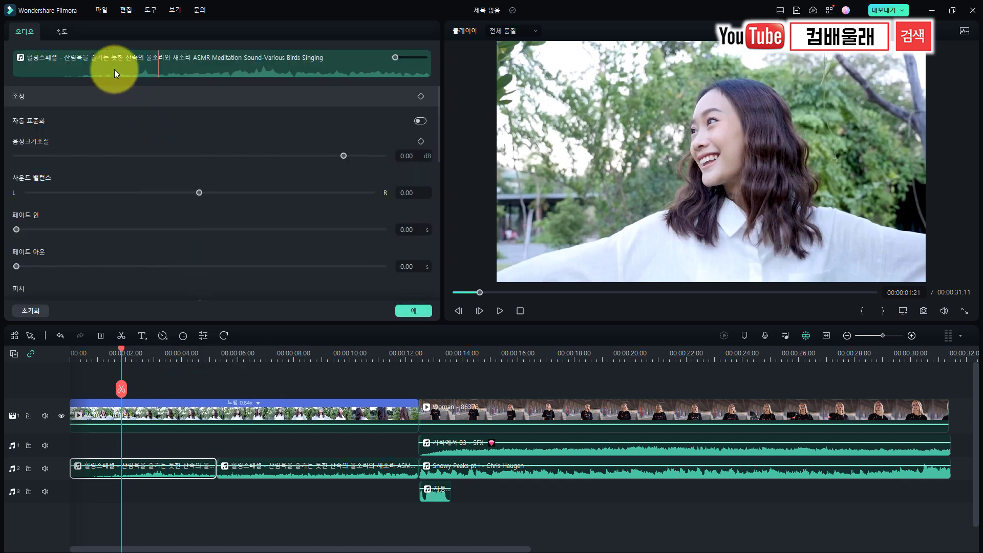
left_click(59, 32)
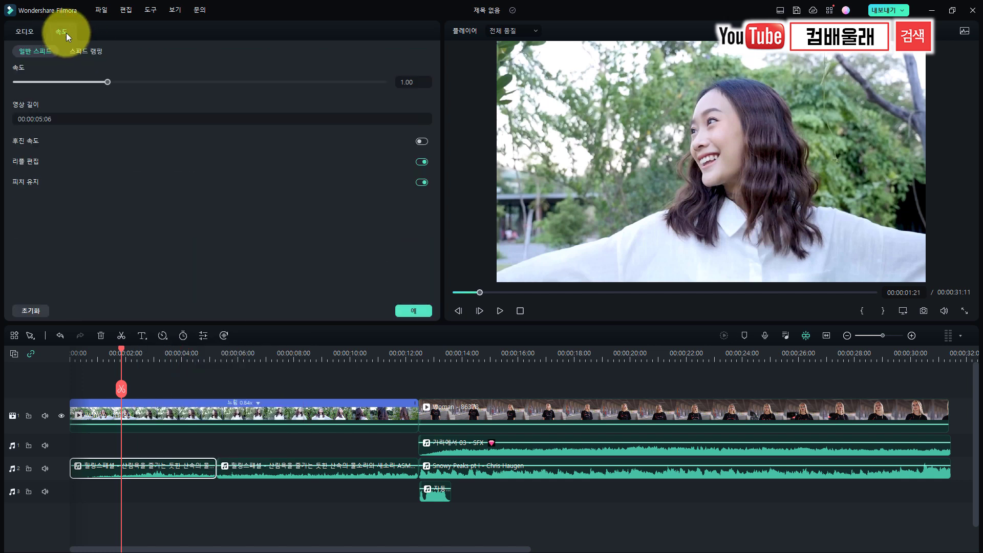
left_click(27, 33)
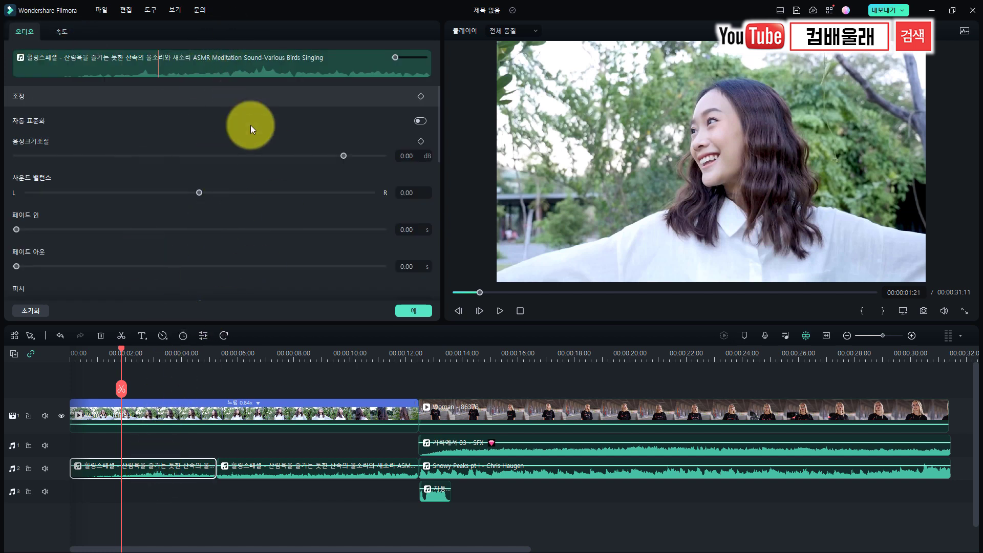
left_click(412, 311)
- Open the audio adjustment settings of the Woman - 83860 video clip
left_click(172, 416)
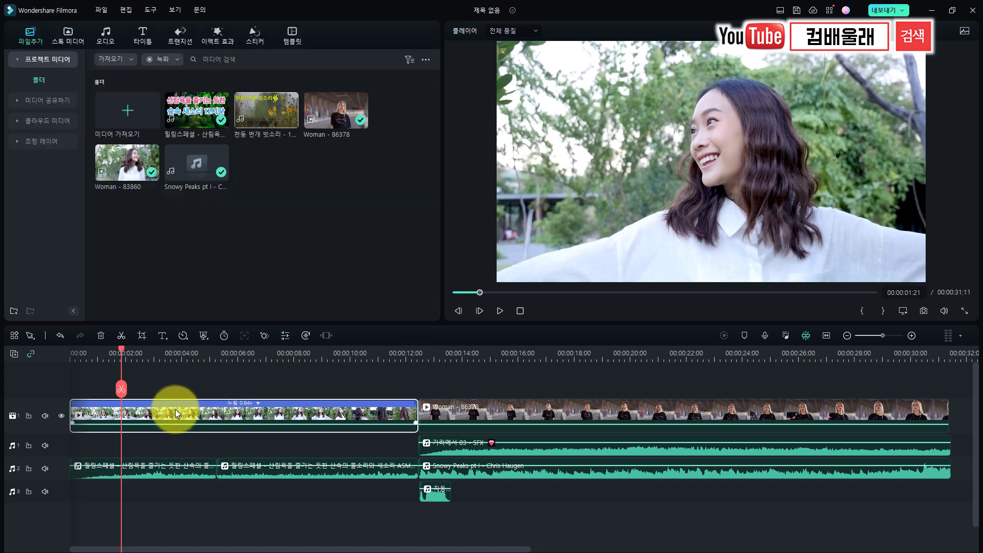
right_click(172, 411)
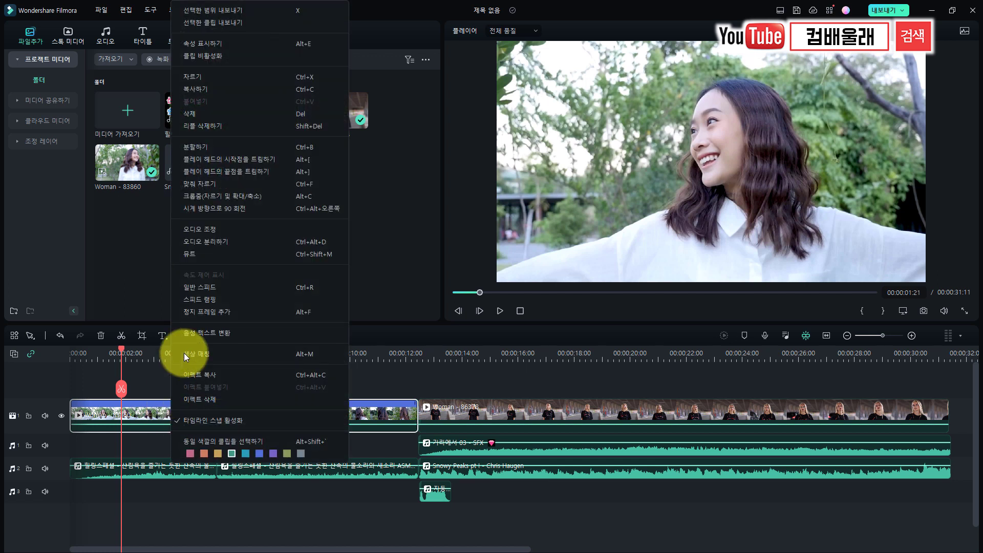
left_click(213, 229)
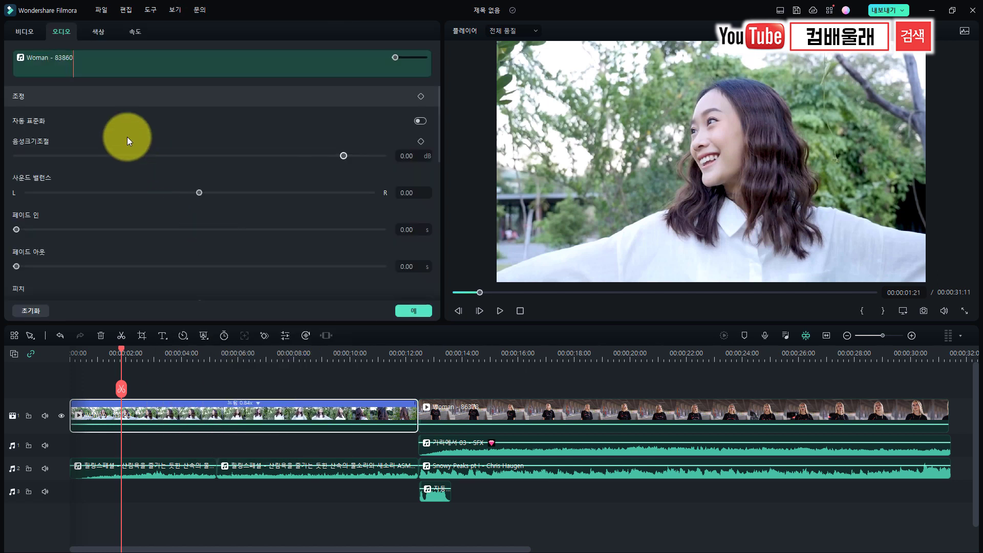
- Examine the video transform and audio settings of the Woman - 83860 clip, and close them without changing any values
left_click(58, 31)
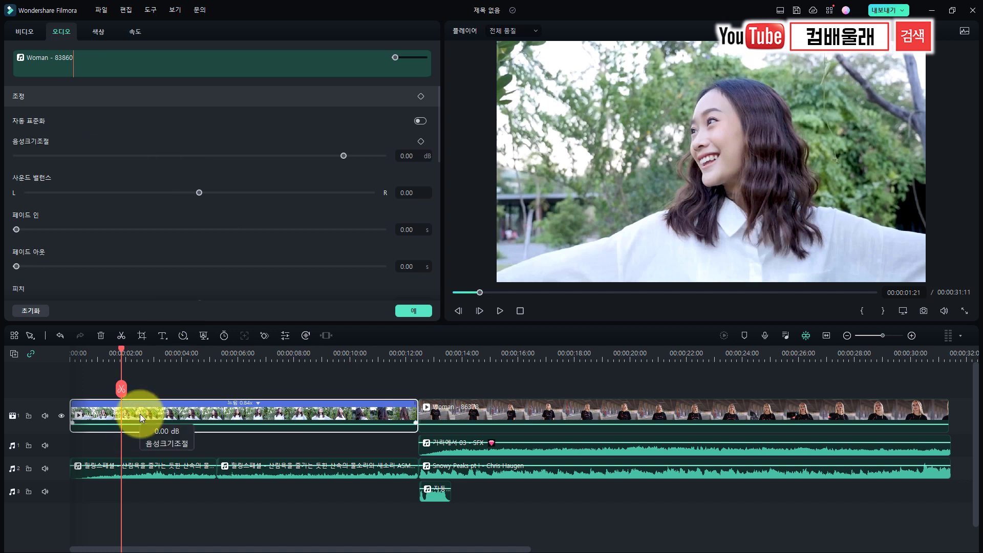
left_click(25, 33)
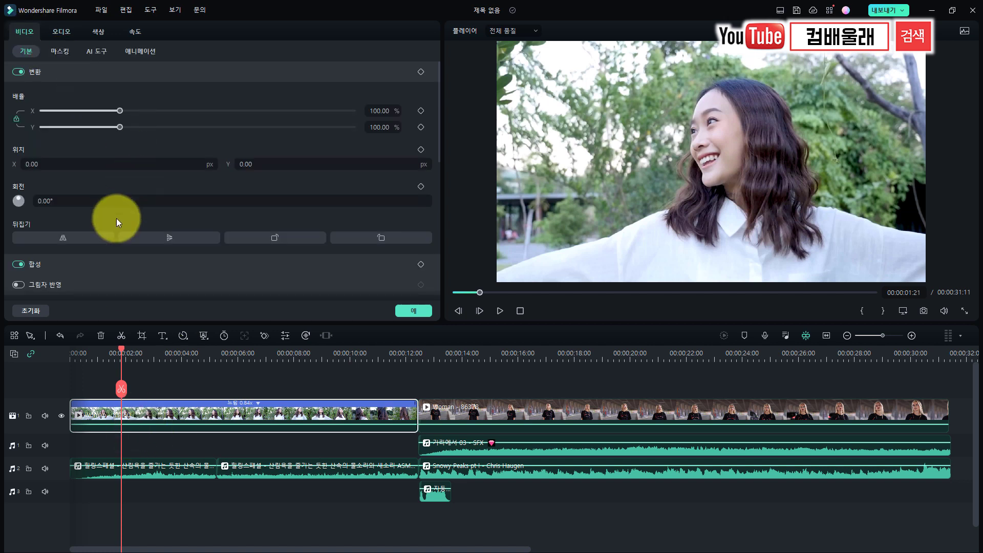
left_click(64, 33)
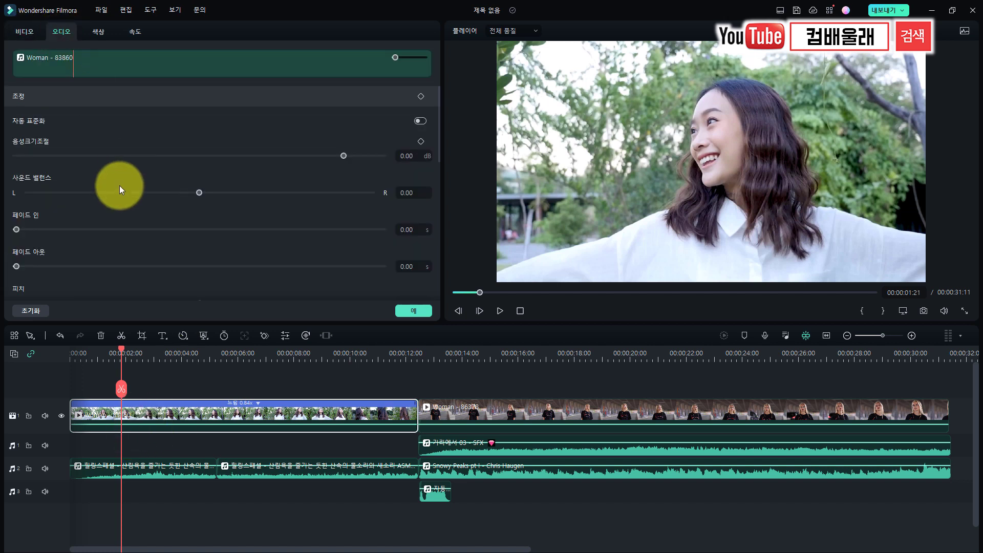
left_click(415, 311)
- Open the audio adjustment of the first nature-sound segment on audio track 2 and set its sound balance to -100
left_click(129, 469)
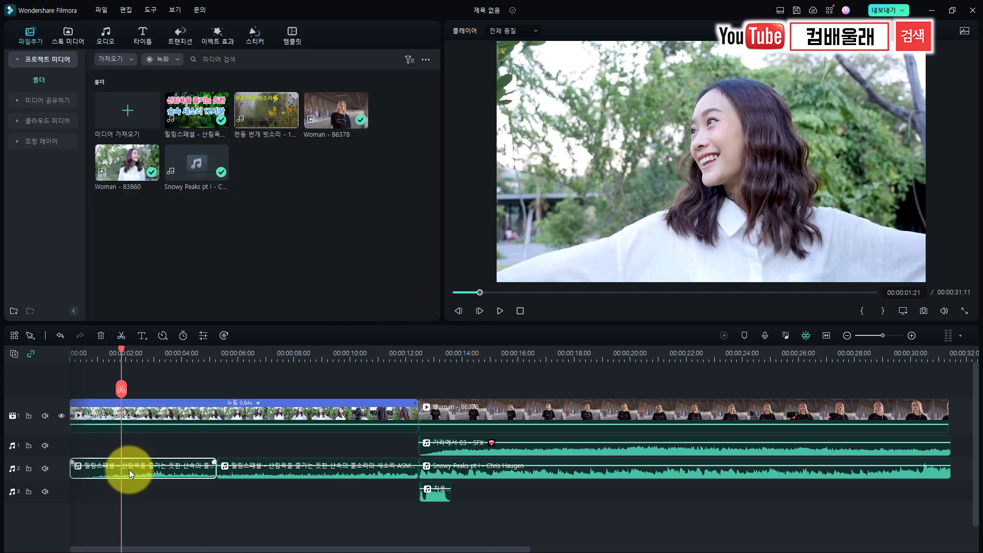
right_click(136, 473)
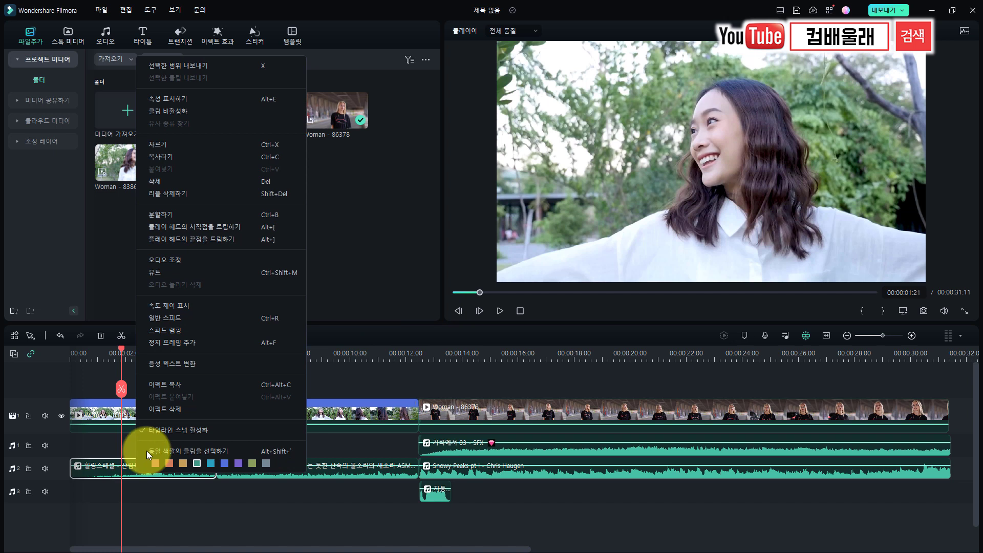
left_click(175, 261)
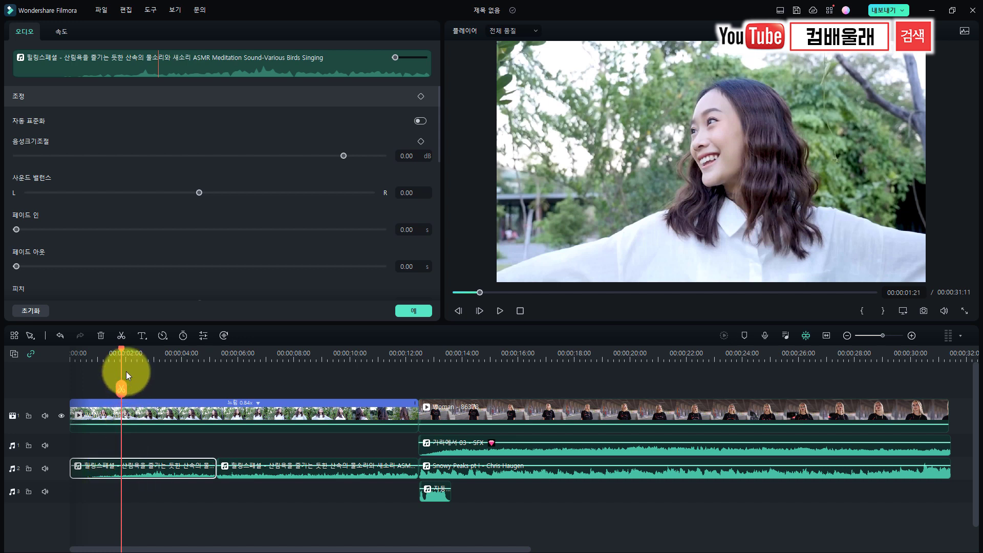
left_click_drag(198, 193, 198, 192)
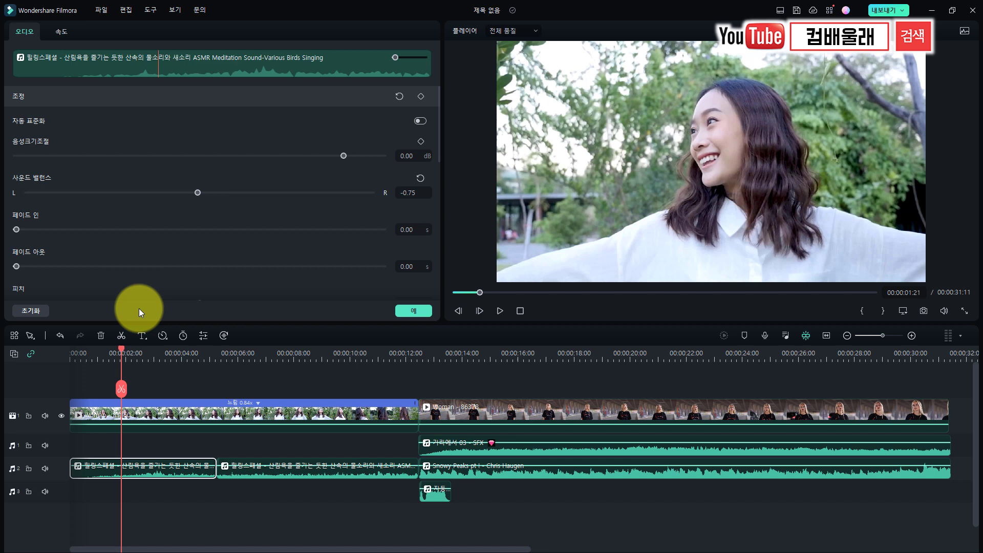
left_click(88, 365)
key("space")
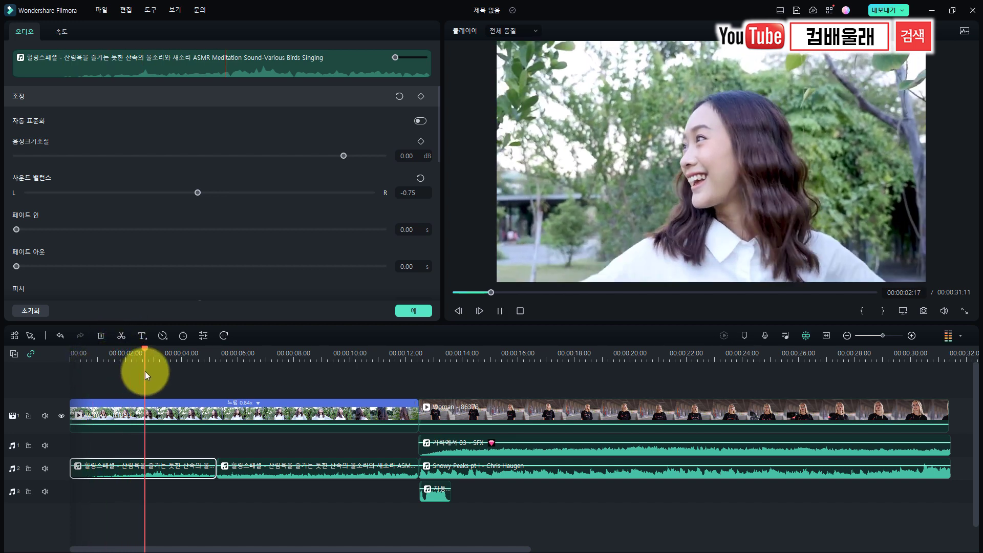
left_click(197, 192)
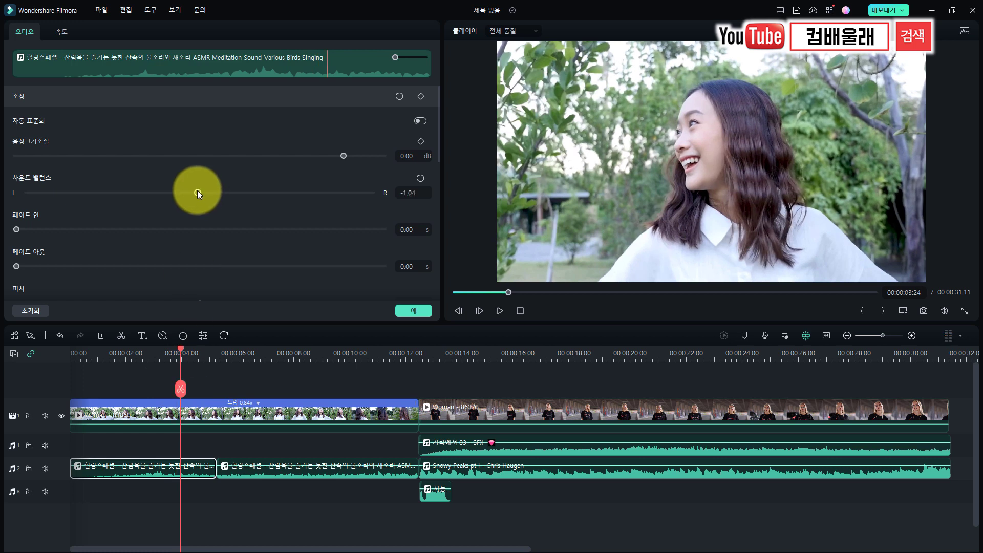
left_click_drag(197, 192, 96, 199)
left_click_drag(31, 192, 4, 193)
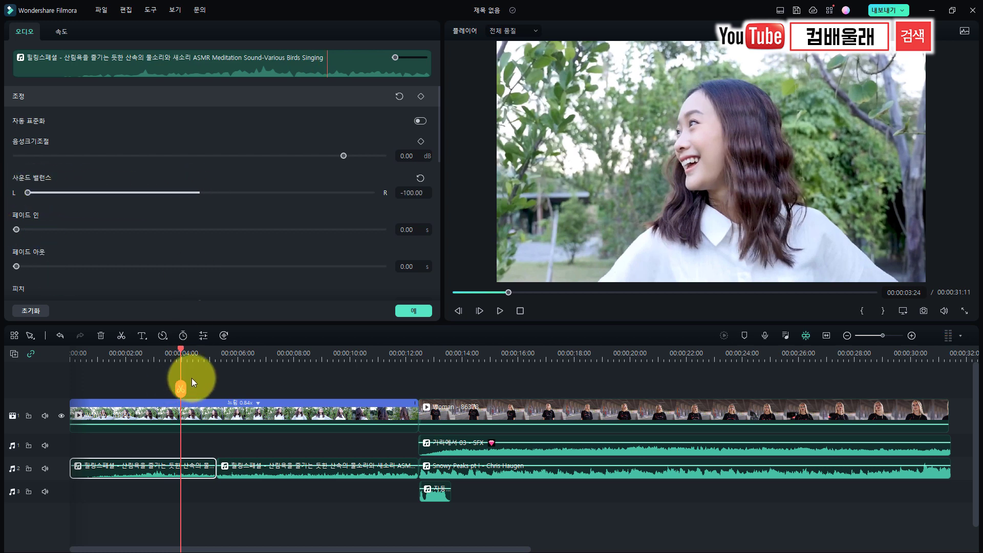
- Play the timeline from the beginning past the split in the nature sound to check the sound balance
left_click_drag(180, 349, 72, 359)
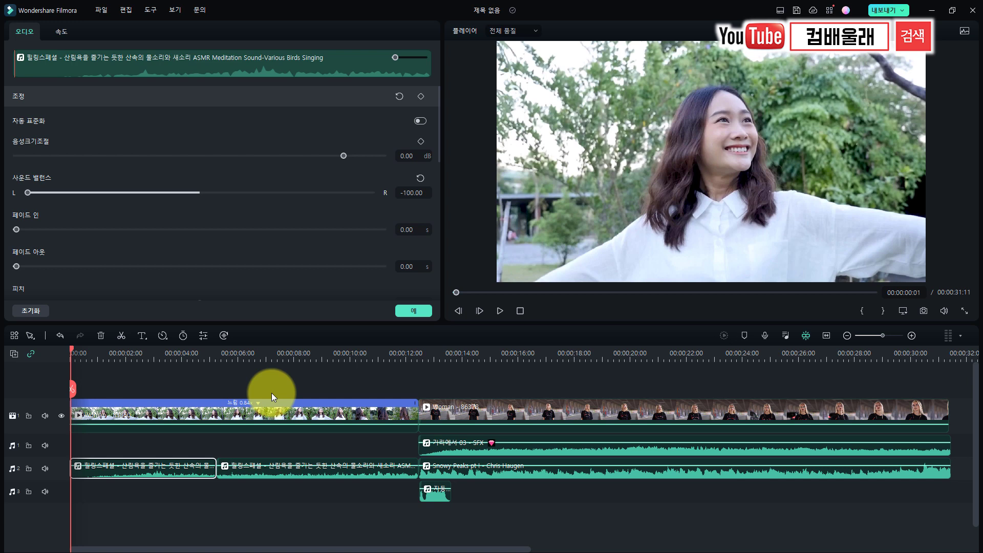
key("space")
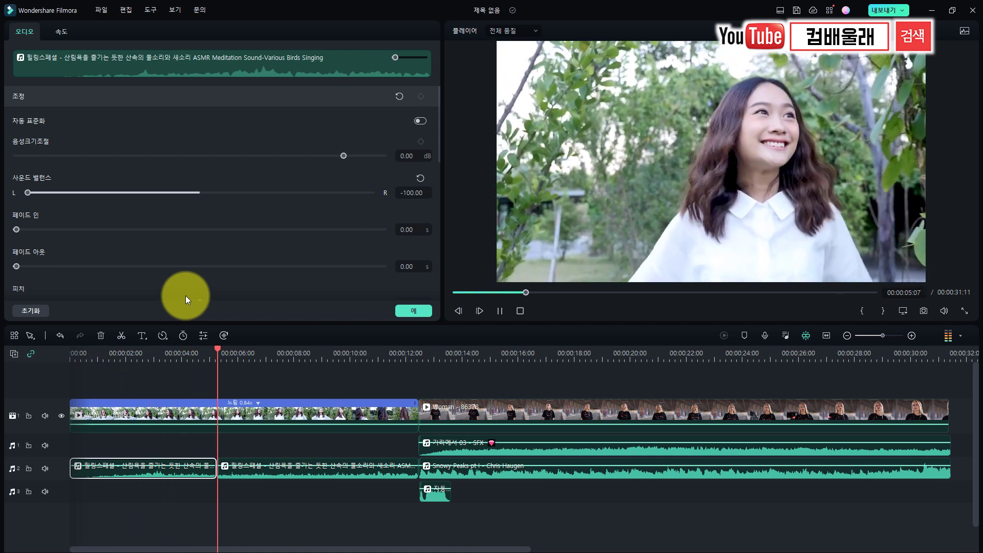
key("space")
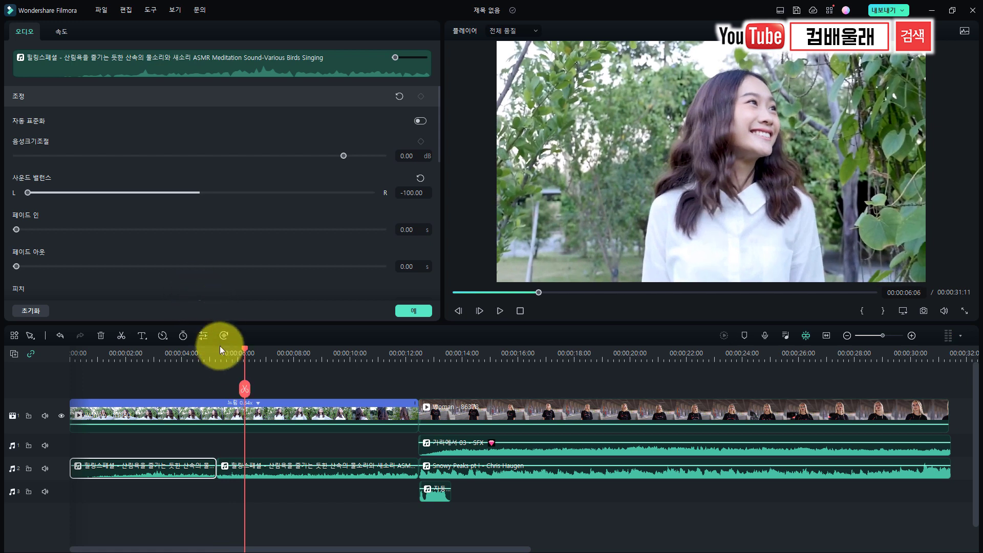
- Set the sound balance of the second nature-sound segment on audio track 2 to 100
left_click(254, 353)
left_click_drag(258, 353, 293, 364)
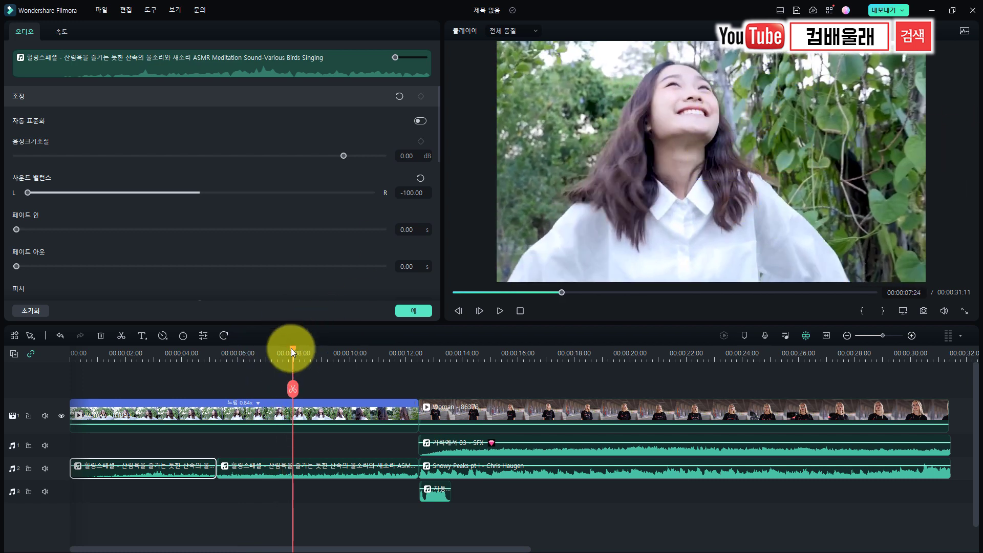
left_click_drag(293, 353, 379, 393)
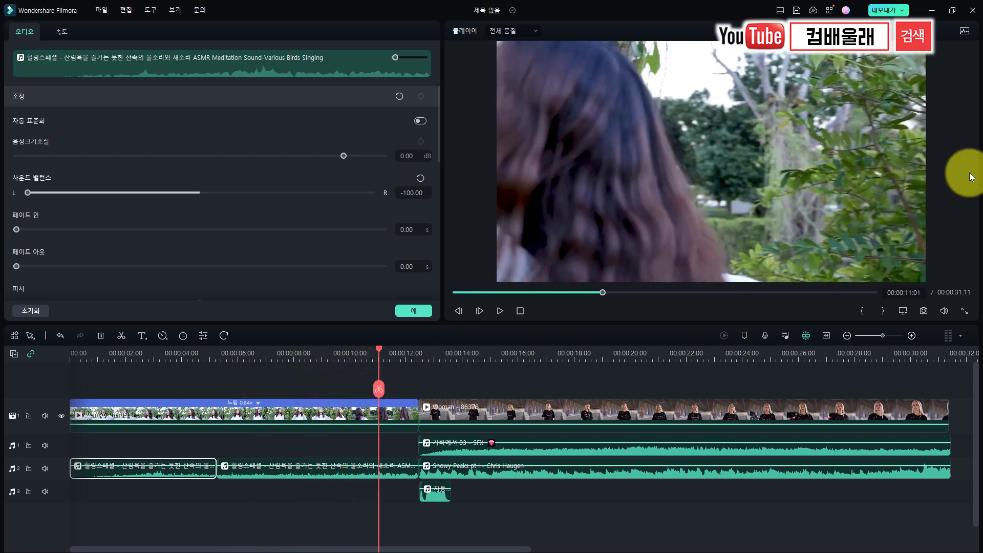
left_click(289, 473)
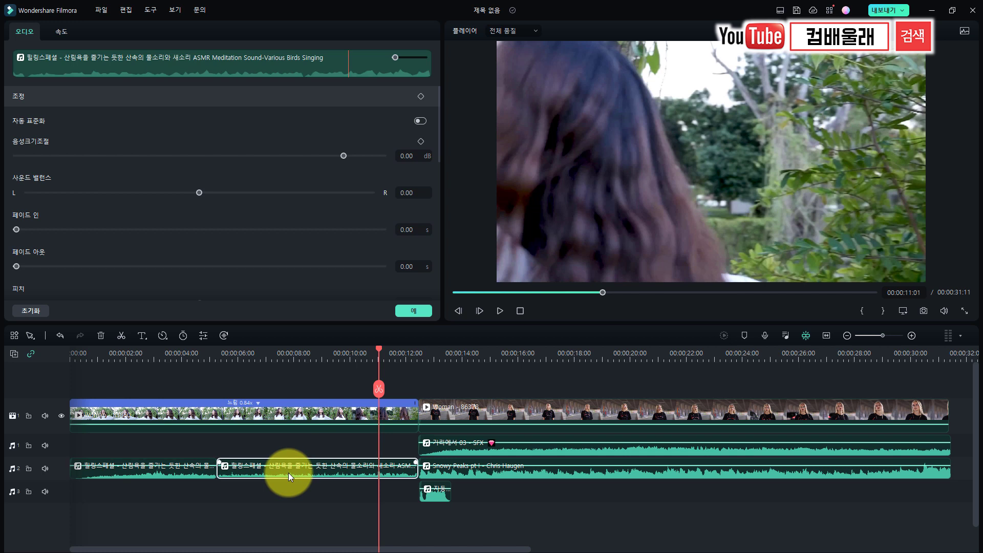
left_click_drag(199, 191, 379, 210)
- Play the timeline from 00:00:03:18 across the split to compare the balance of both nature-sound segments
left_click_drag(380, 350, 168, 367)
left_click(175, 377)
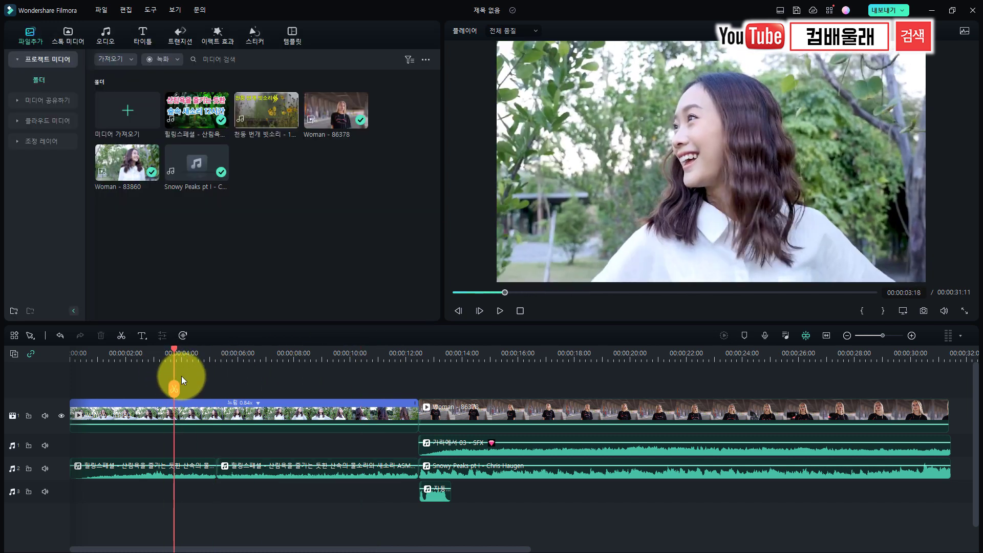
key("space")
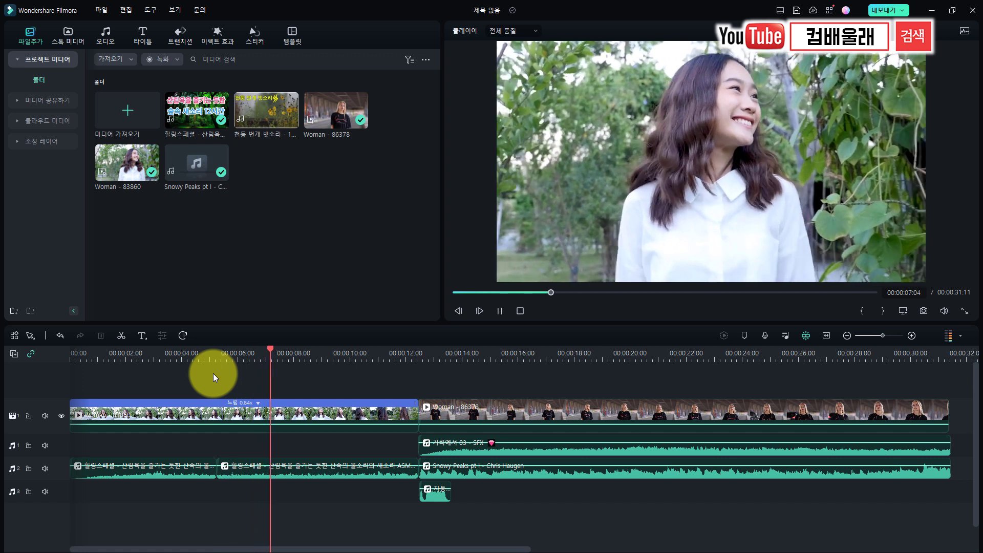
- Reopen the audio adjustment of the first nature-sound segment and raise its volume to 3.08 dB
left_click(160, 473)
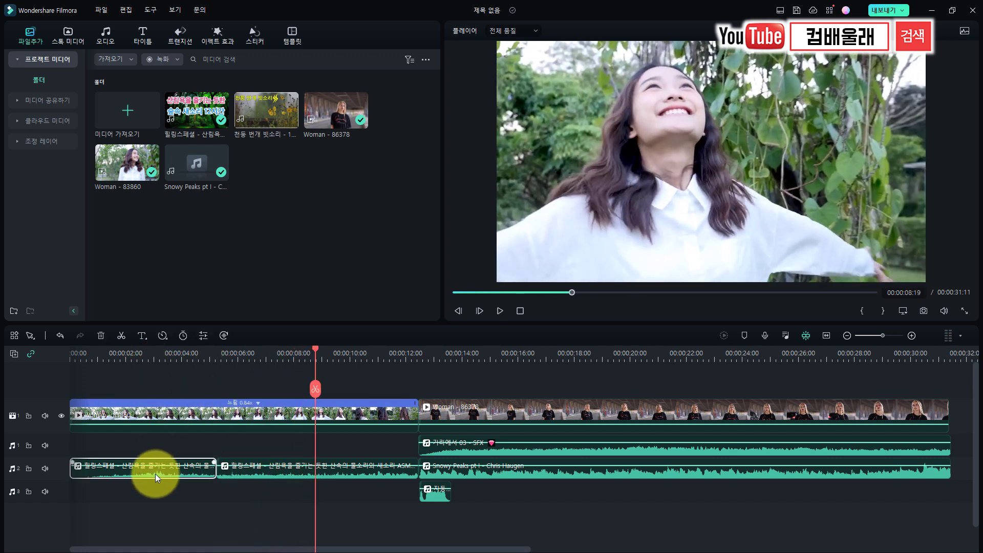
left_click(169, 471)
right_click(178, 470)
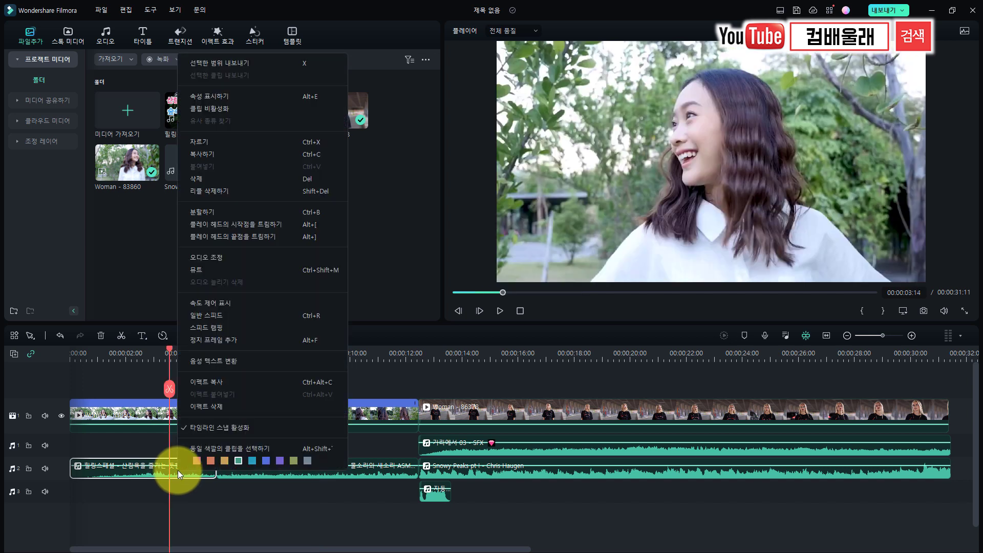
left_click(228, 257)
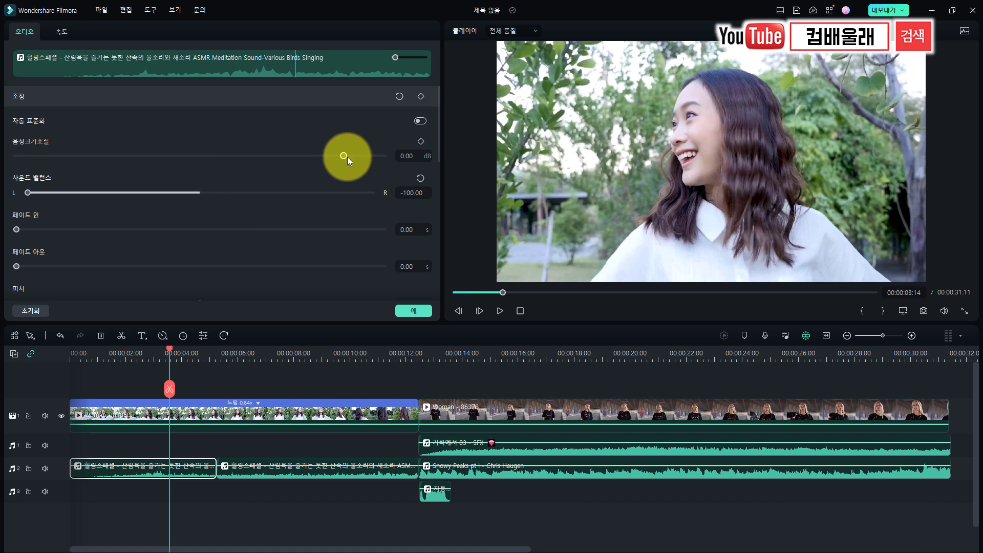
left_click_drag(346, 154, 354, 158)
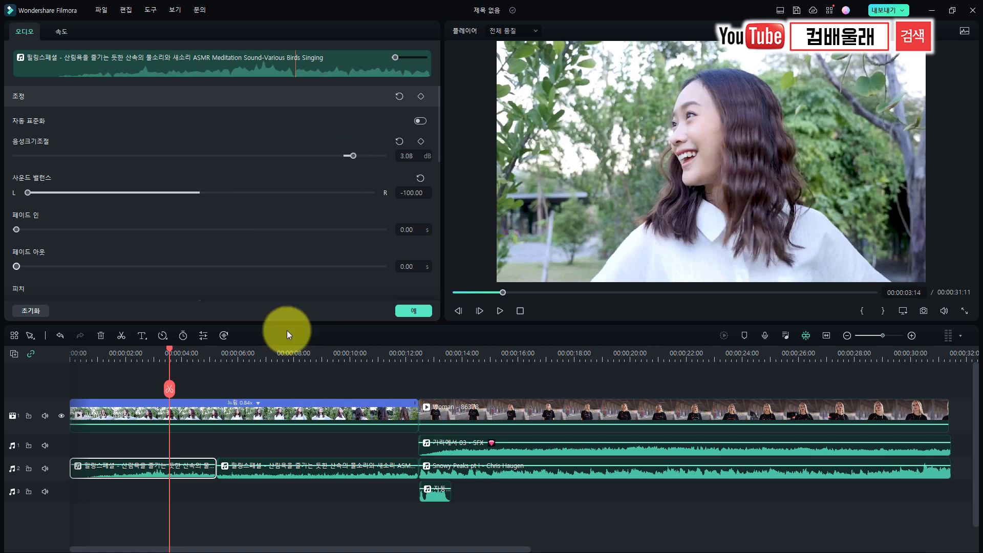
- Raise the volume of the second nature-sound segment to 2.61 dB
left_click(307, 356)
left_click(316, 473)
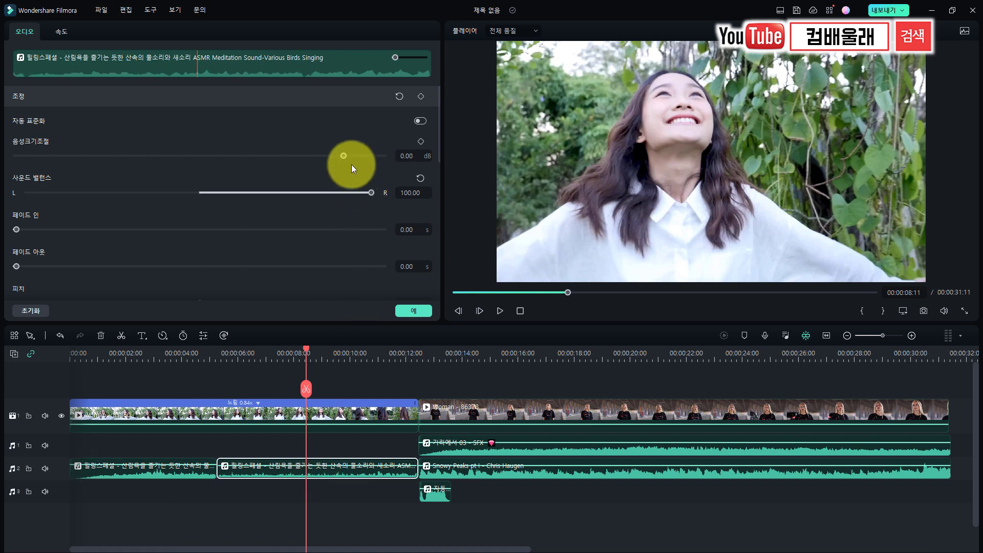
left_click_drag(343, 154, 352, 158)
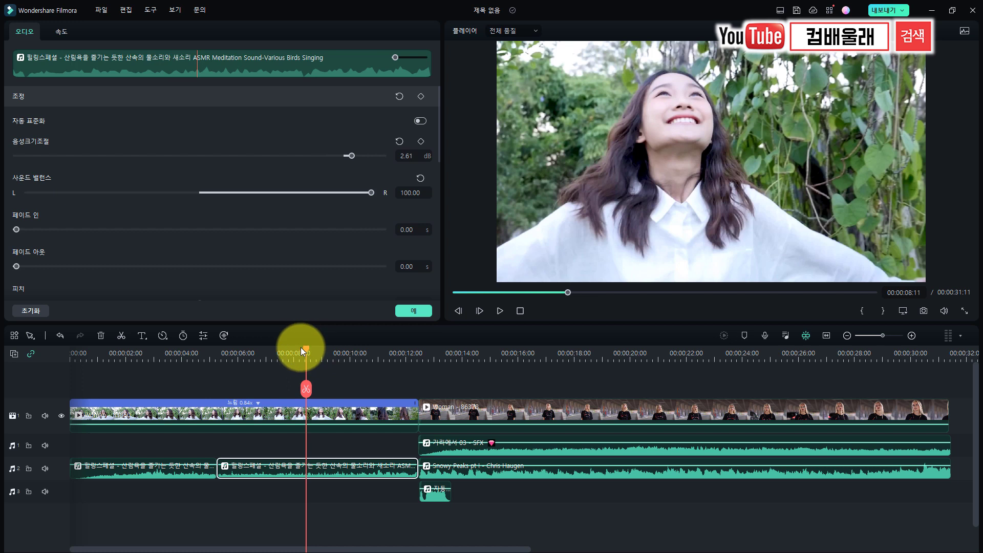
- Play across the split between the nature-sound segments, and play the beginning of the Woman - 86378 clip
left_click_drag(303, 350, 171, 370)
key("space")
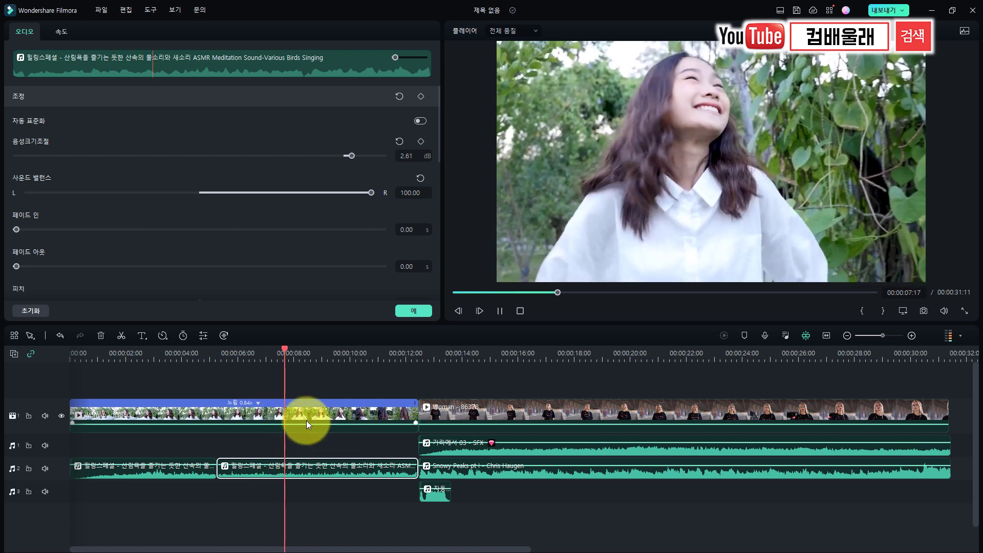
key("space")
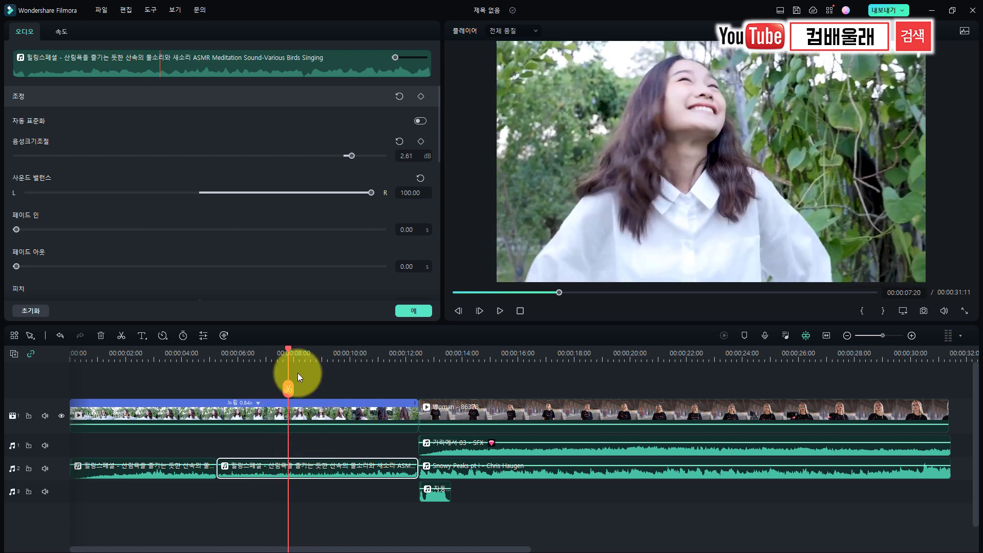
left_click_drag(289, 350, 329, 405)
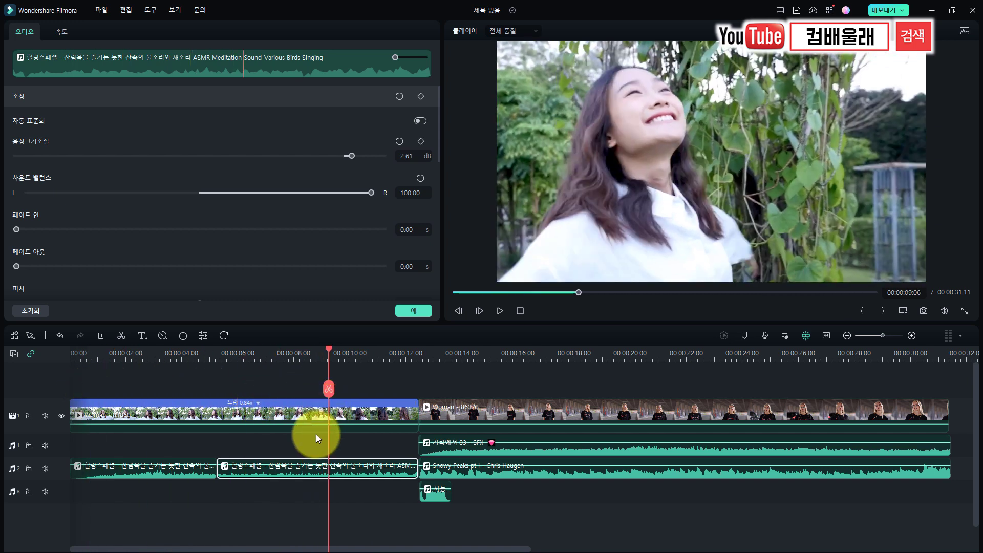
left_click_drag(316, 436, 355, 442)
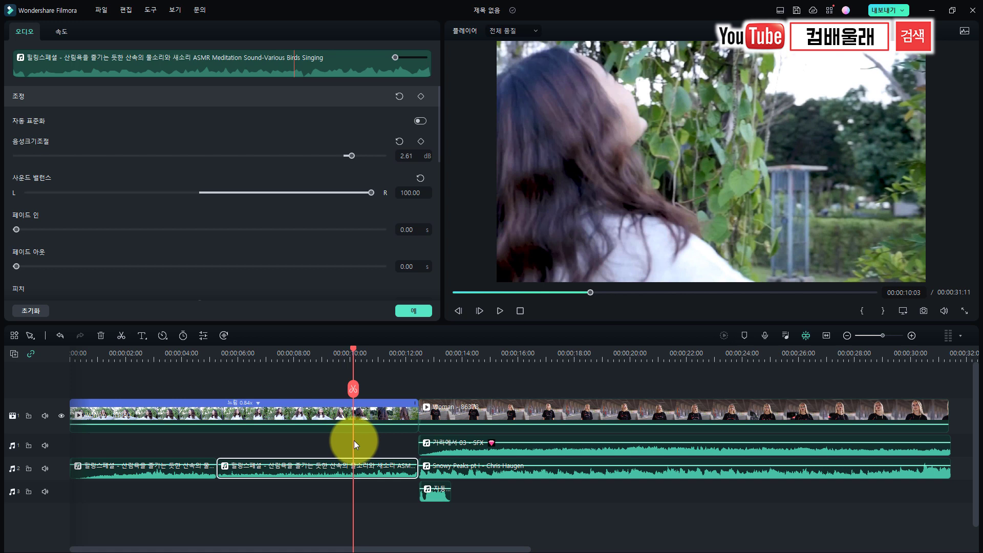
left_click_drag(354, 440, 422, 369)
key("space")
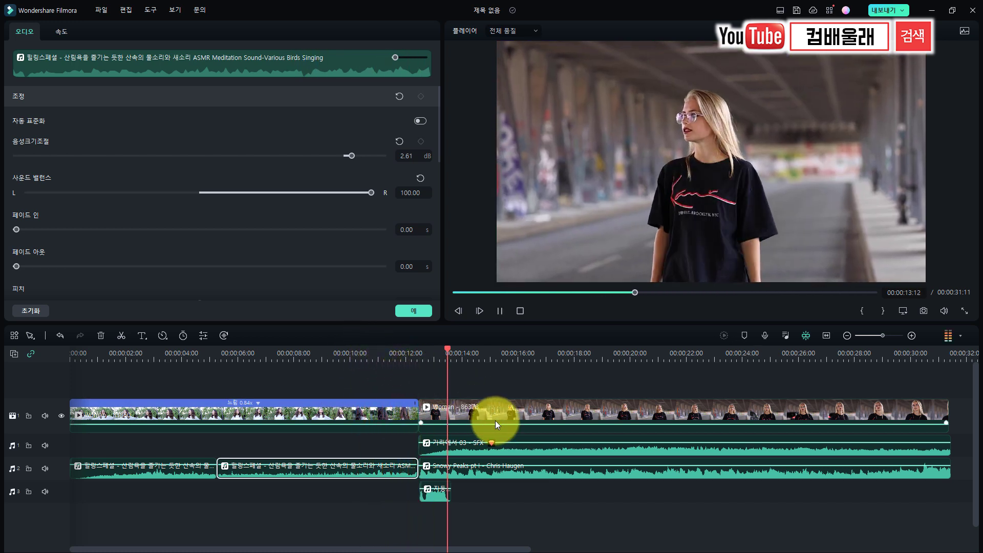
- Set the sound balance of the street sound effect on audio track 1 to -100 and play it from 00:00:12:11
left_click(539, 449)
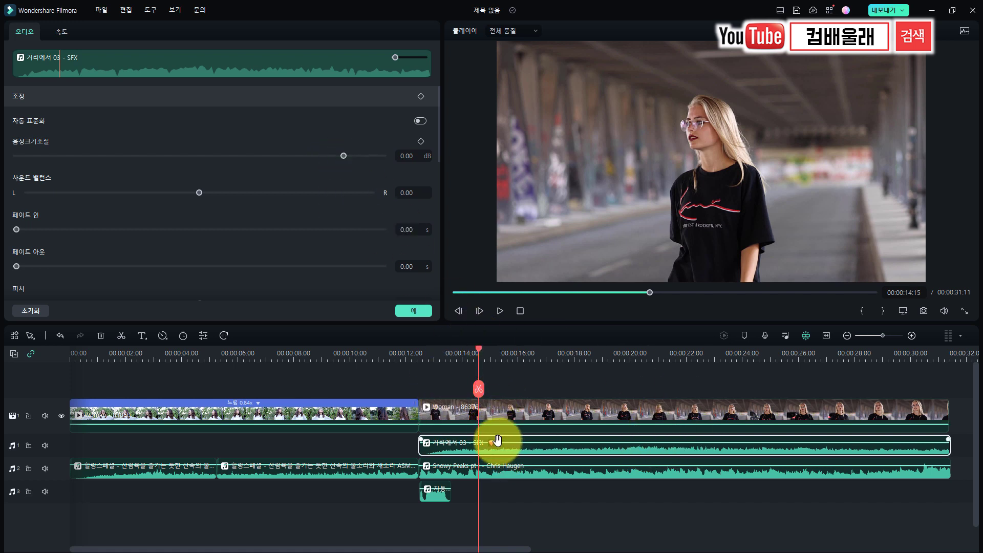
left_click_drag(199, 193, 1, 195)
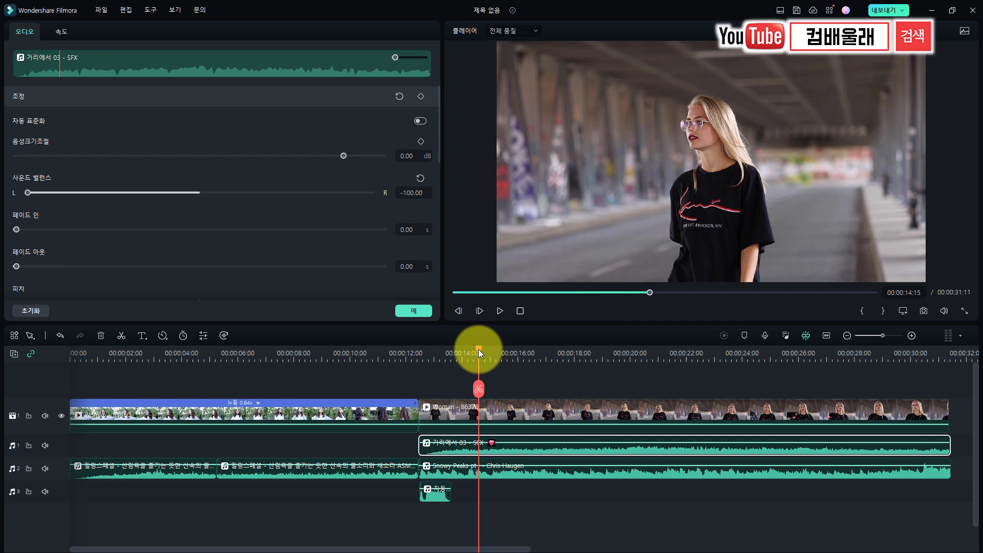
left_click_drag(479, 349, 419, 360)
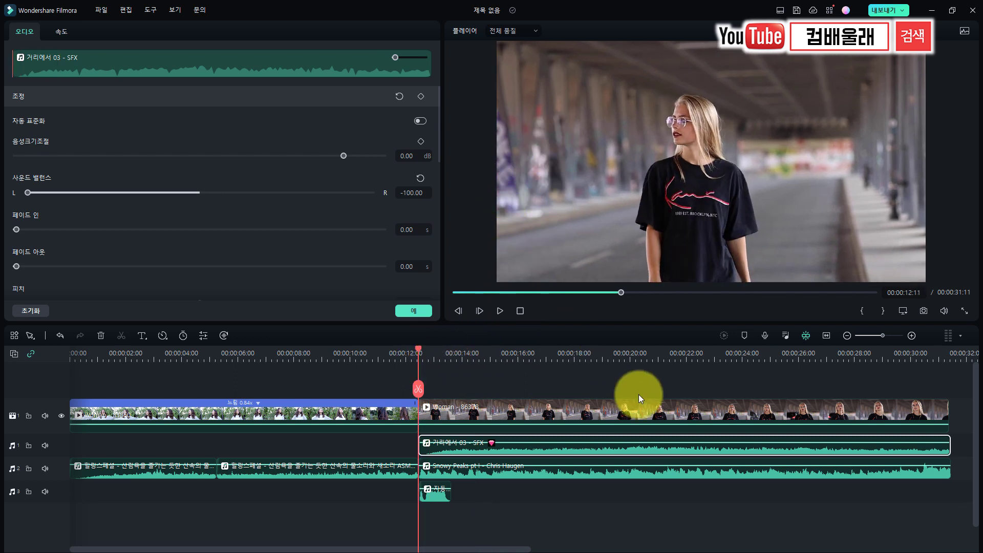
key("space")
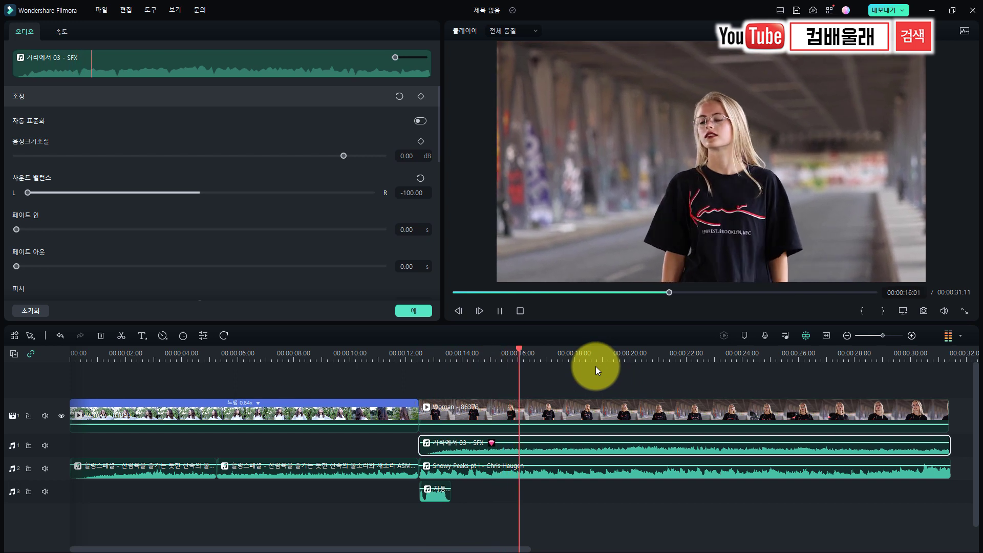
key("space")
- Set the sound balance of the Snowy Peaks music clip on audio track 2 to 100
left_click(577, 472)
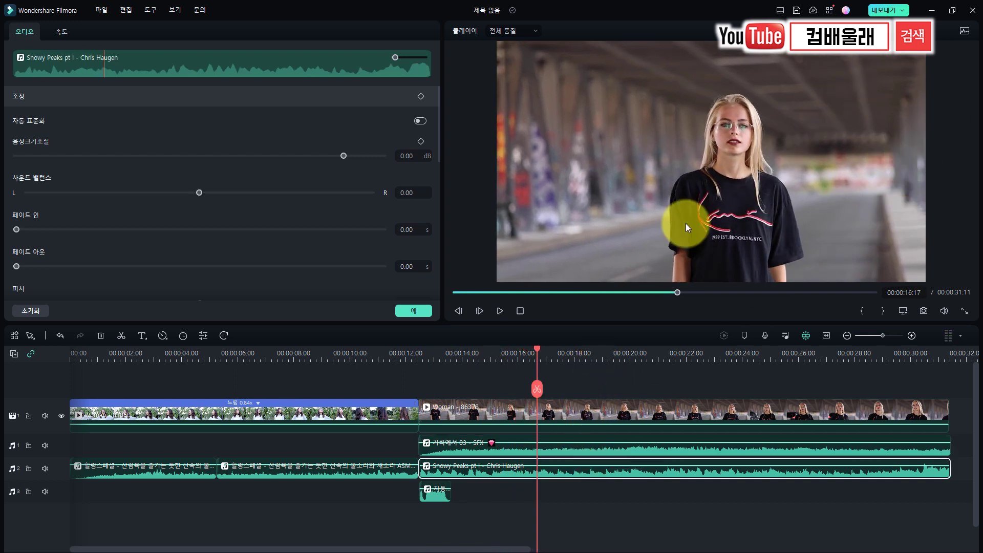
left_click_drag(199, 193, 375, 192)
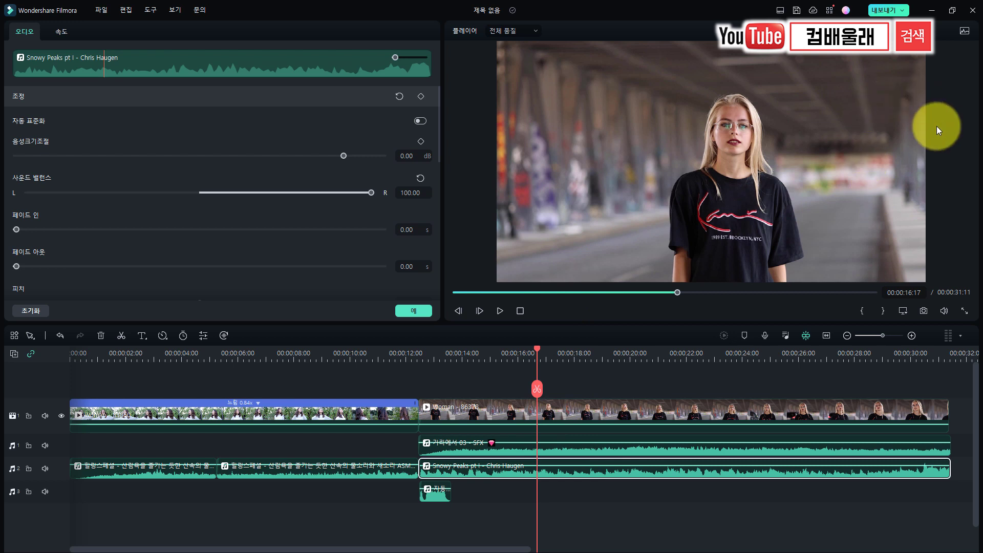
- Play the separated street sound and Snowy Peaks music from 00:00:16:17, and return the playhead to about that point
key("Up")
key("space")
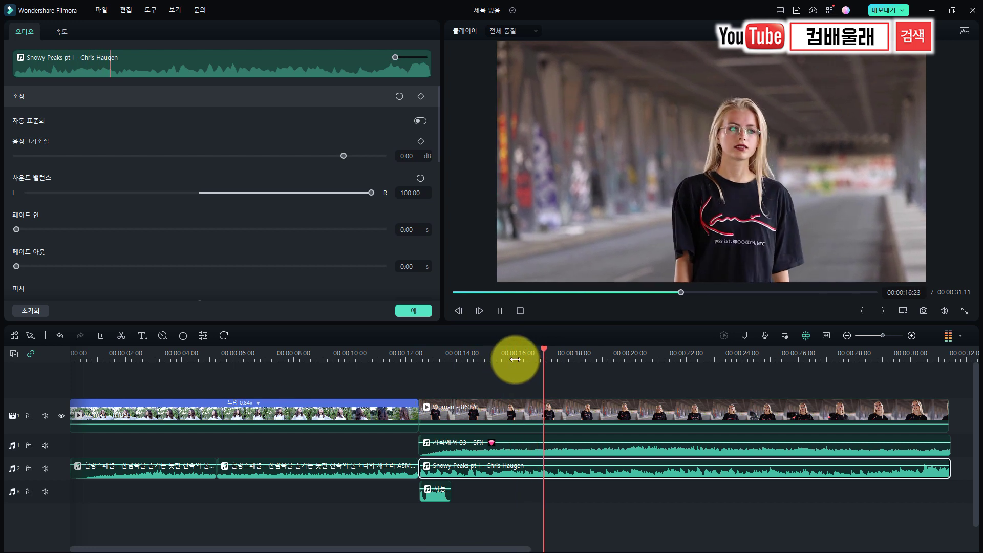
key("space")
left_click_drag(594, 348, 537, 353)
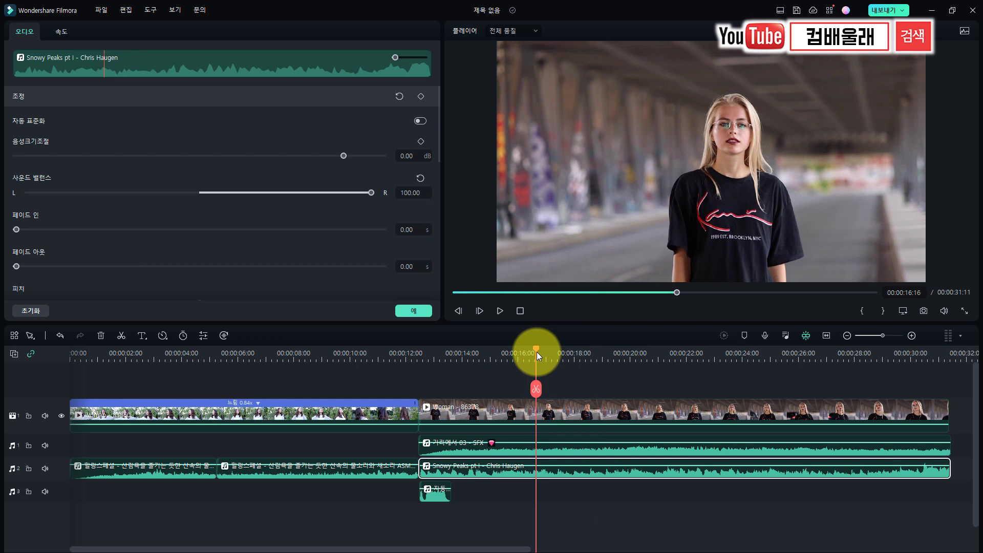
- Select the car horn sound effect on audio track 3 and play it from its start at 00:00:12:11
left_click(423, 359)
left_click(434, 497)
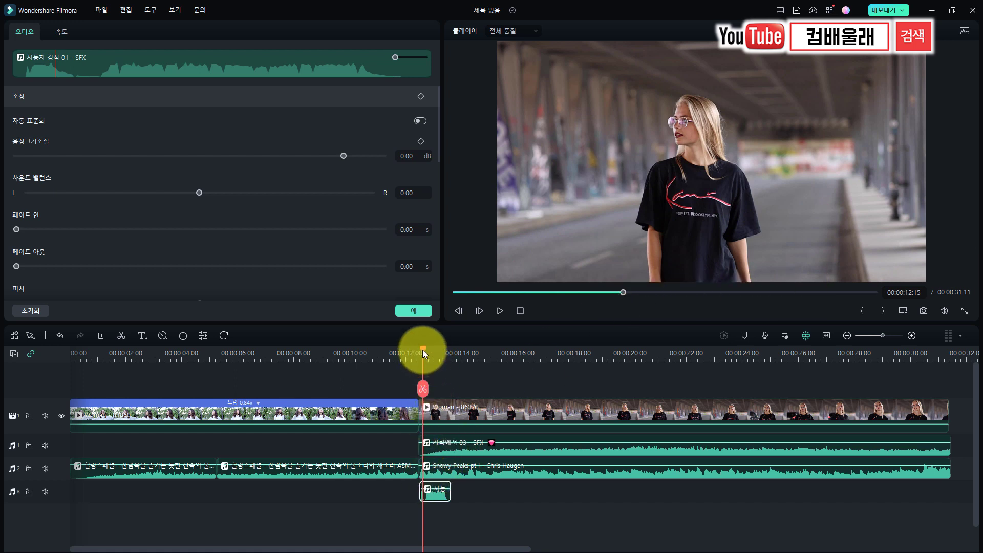
left_click_drag(423, 349, 429, 356)
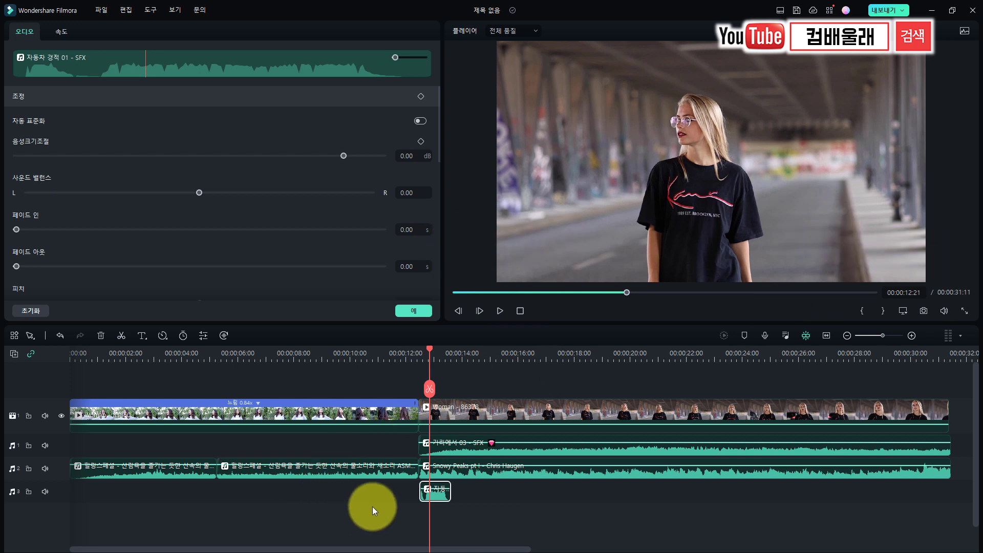
left_click_drag(428, 348, 419, 353)
key("space")
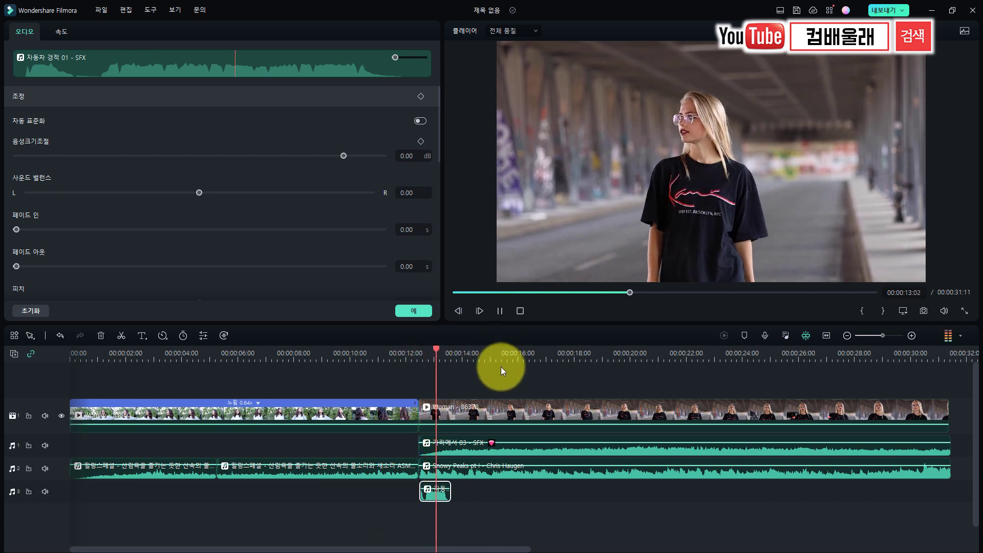
key("space")
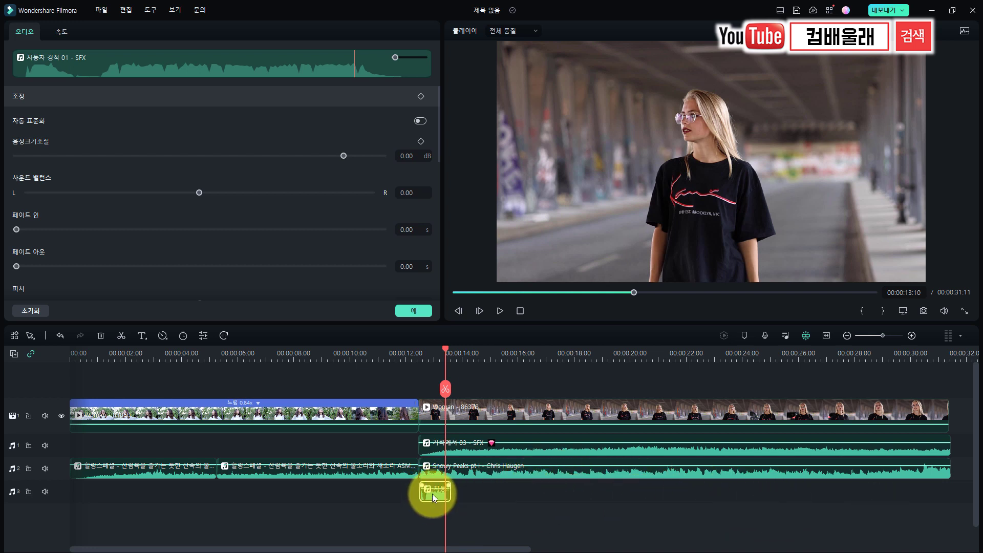
left_click_drag(444, 353, 419, 369)
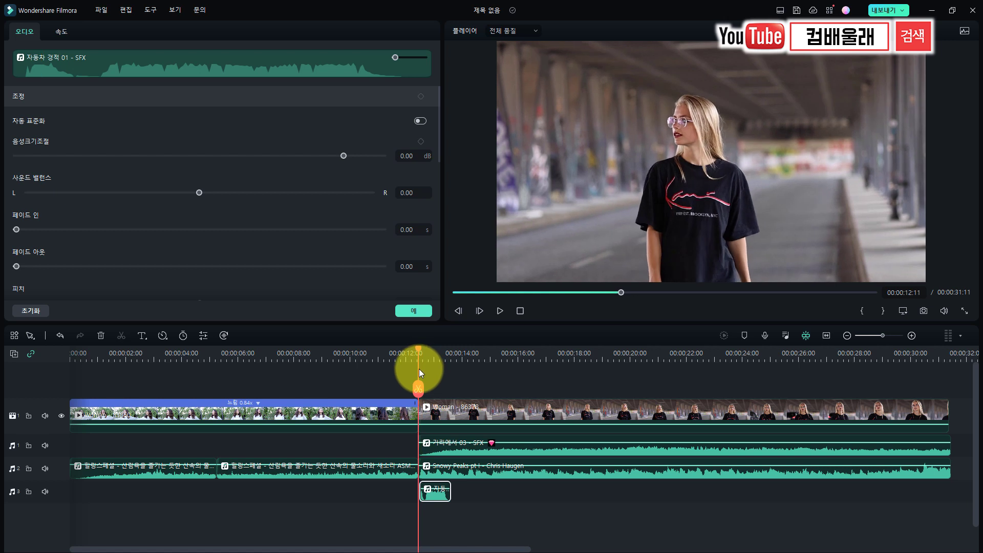
key("space")
- Set the sound balance of the car horn effect on audio track 3 to -100
left_click(434, 495)
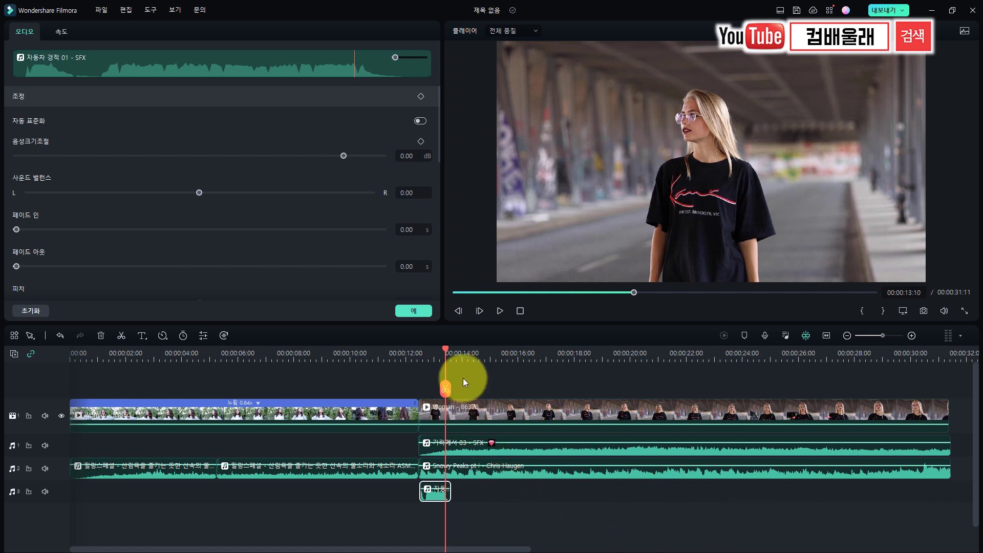
left_click_drag(447, 351, 434, 361)
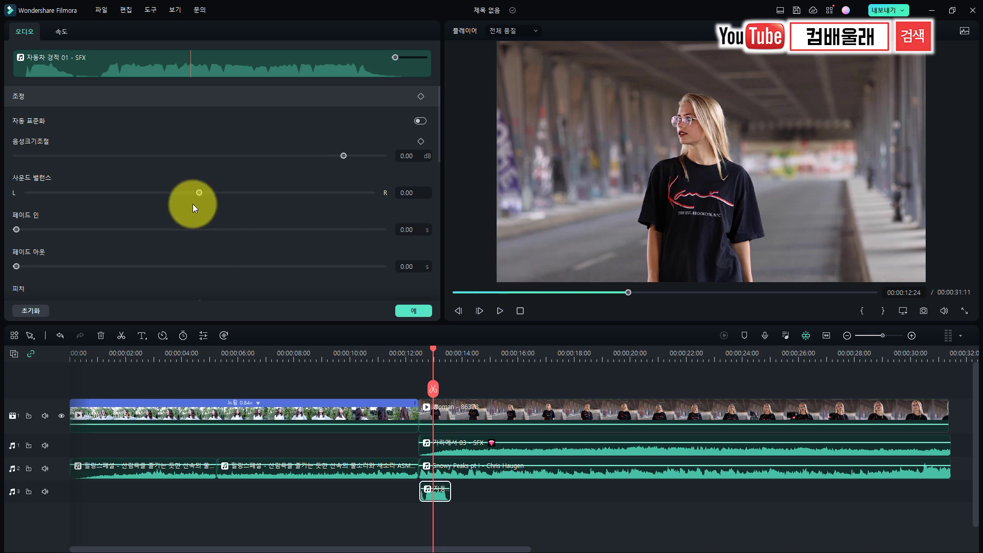
left_click_drag(198, 192, 7, 193)
- Copy the car horn effect and paste it directly behind the original, at 00:00:13:15 on audio track 3
left_click(421, 493)
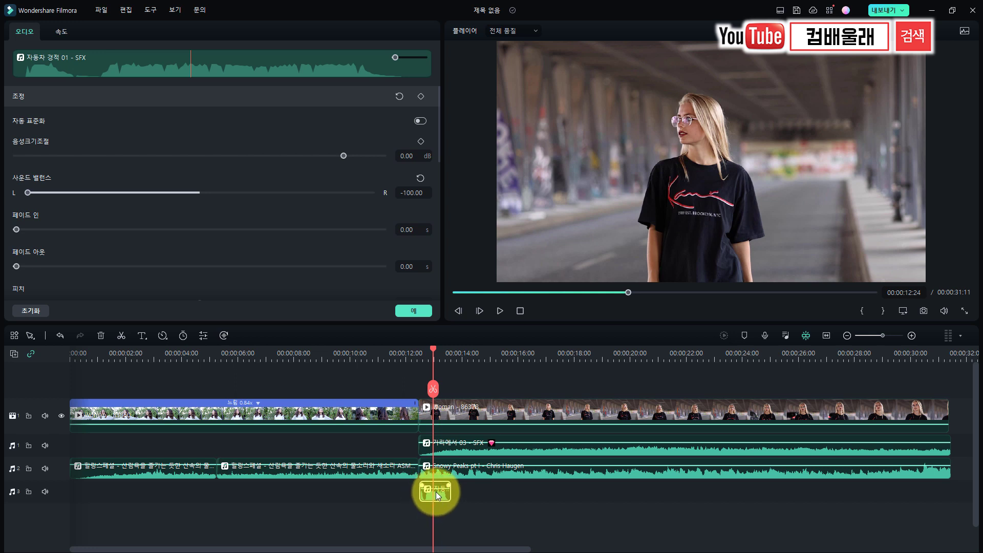
left_click_drag(438, 351, 451, 357)
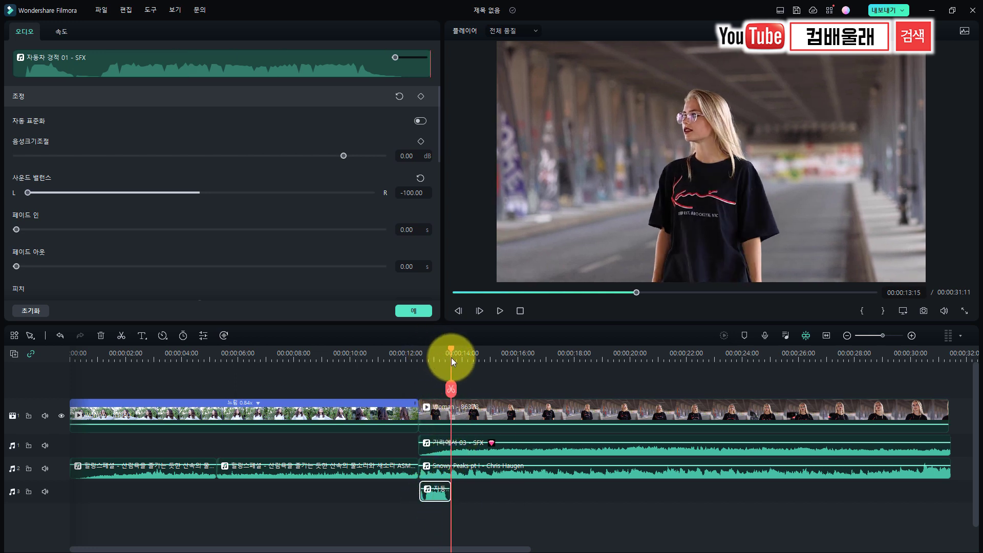
key("ctrl+v")
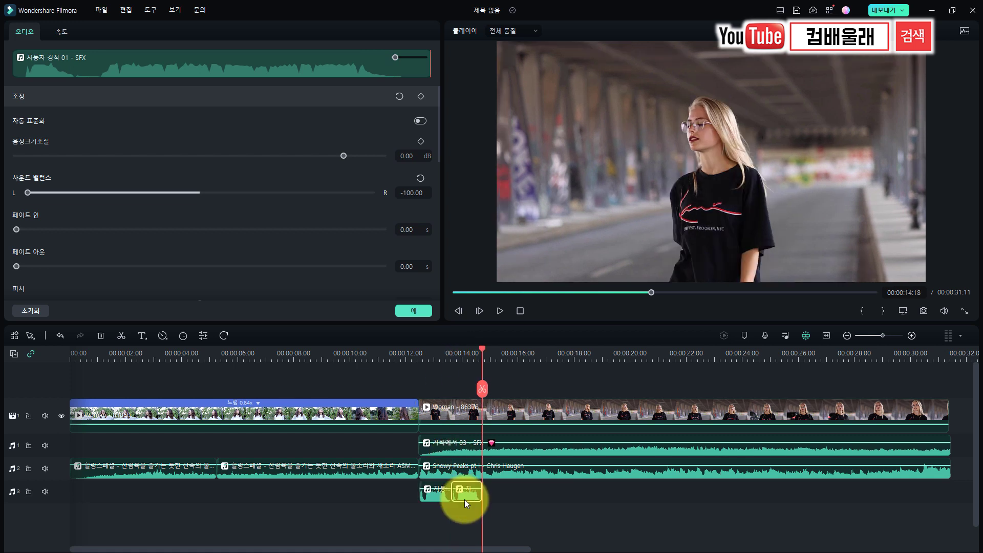
- Compare the sound balance of the two car horn clips, and set the second one to -90.46
left_click(465, 358)
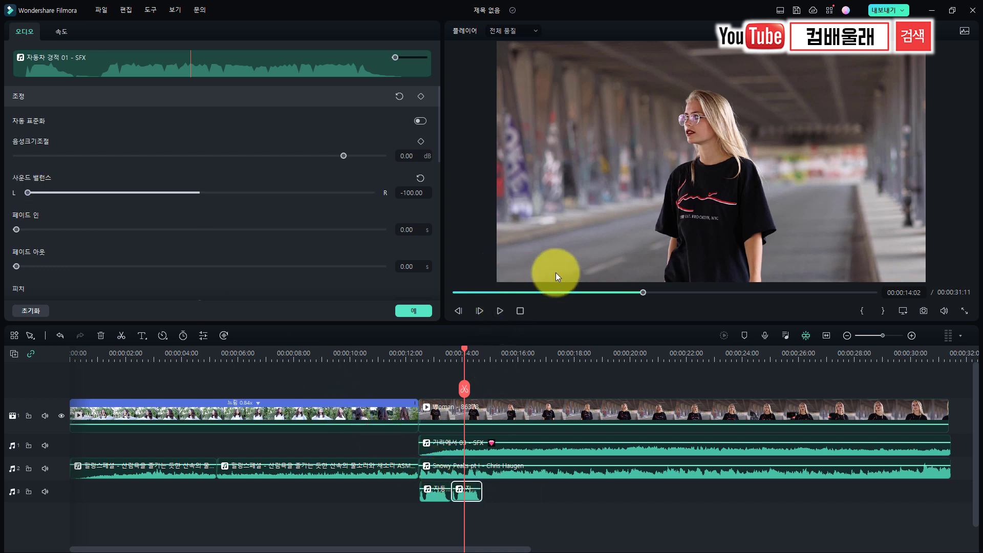
left_click(432, 493)
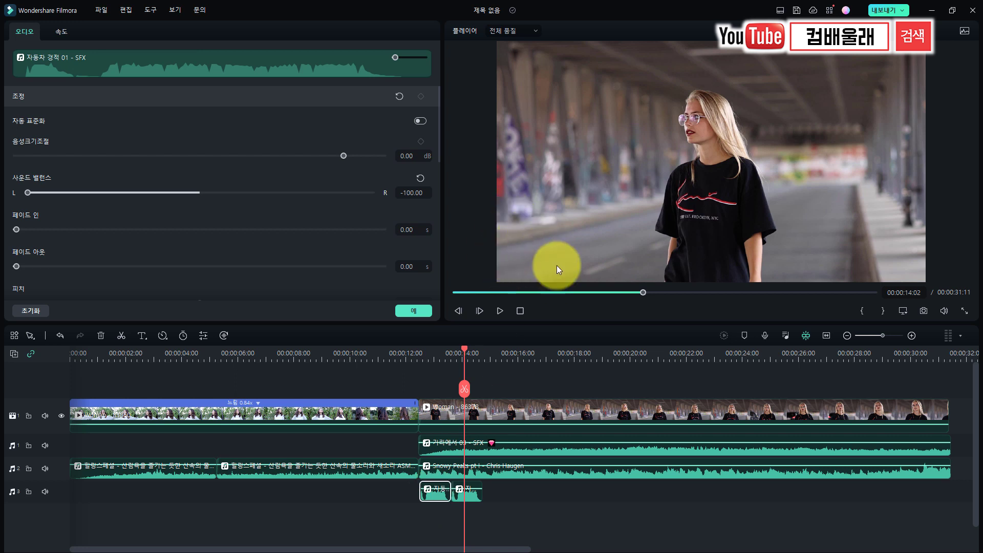
left_click(467, 494)
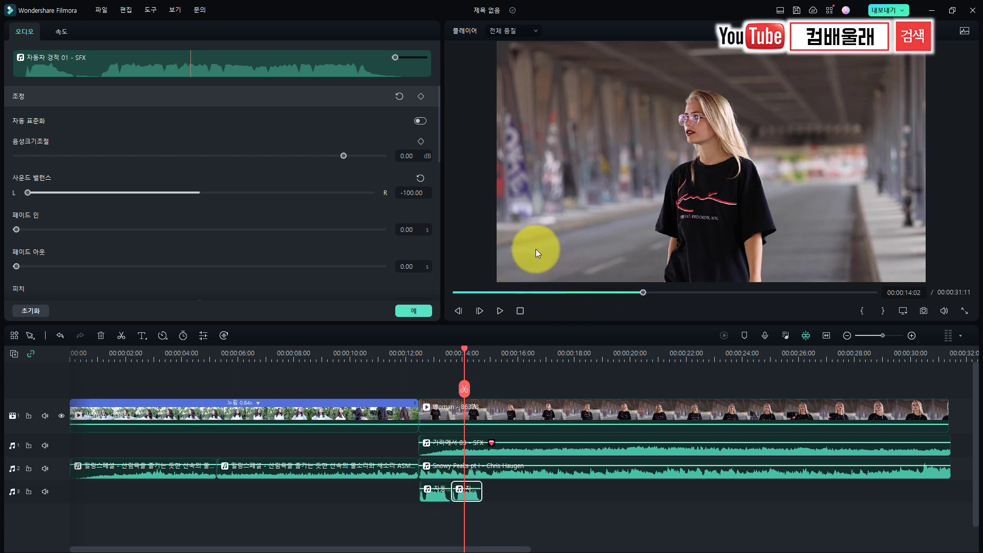
left_click_drag(36, 191, 44, 195)
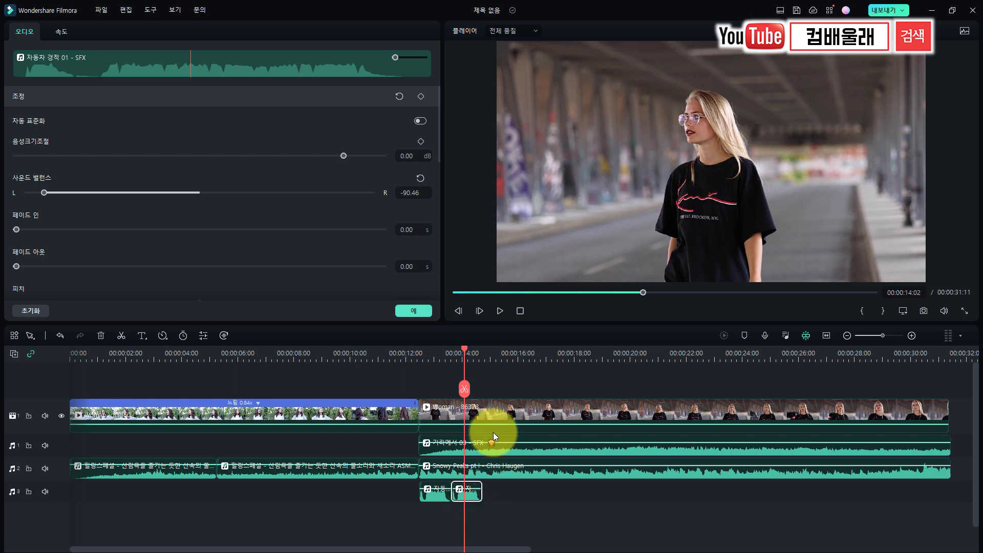
- Paste a third car horn clip at 00:00:14:18 and set its sound balance to -77.94
mouse_move(464, 363)
left_mouse_down()
mouse_move(467, 351)
mouse_move(483, 364)
left_mouse_up()
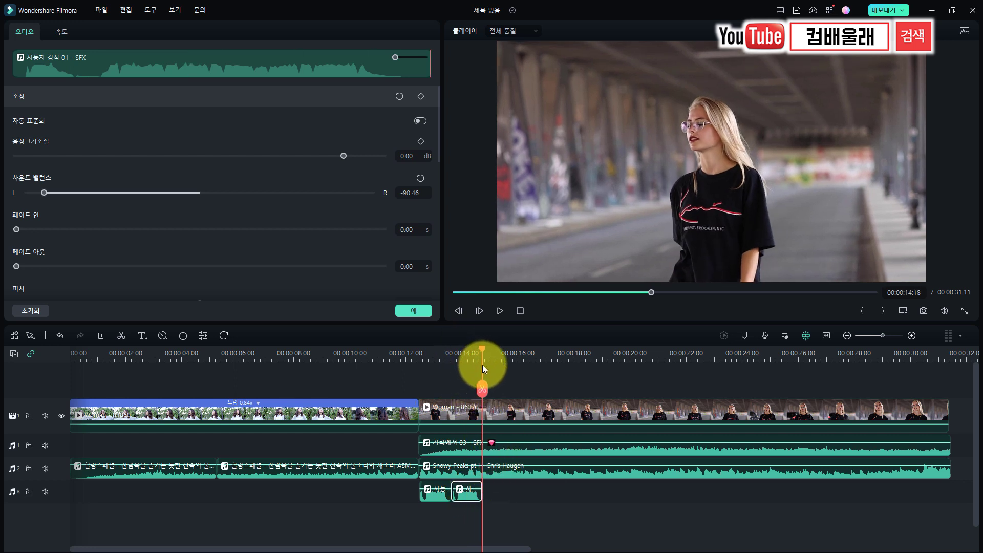
key("ctrl+v")
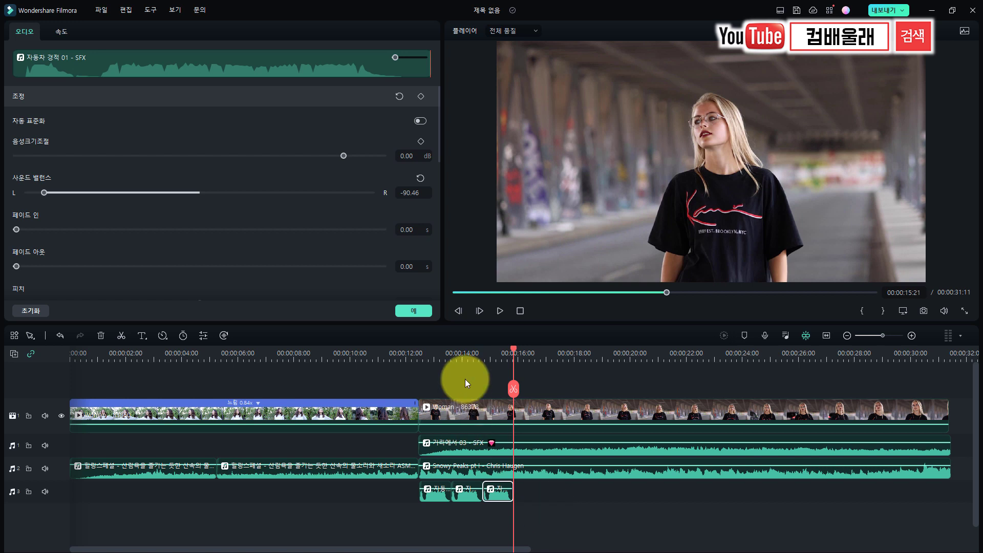
left_click(493, 358)
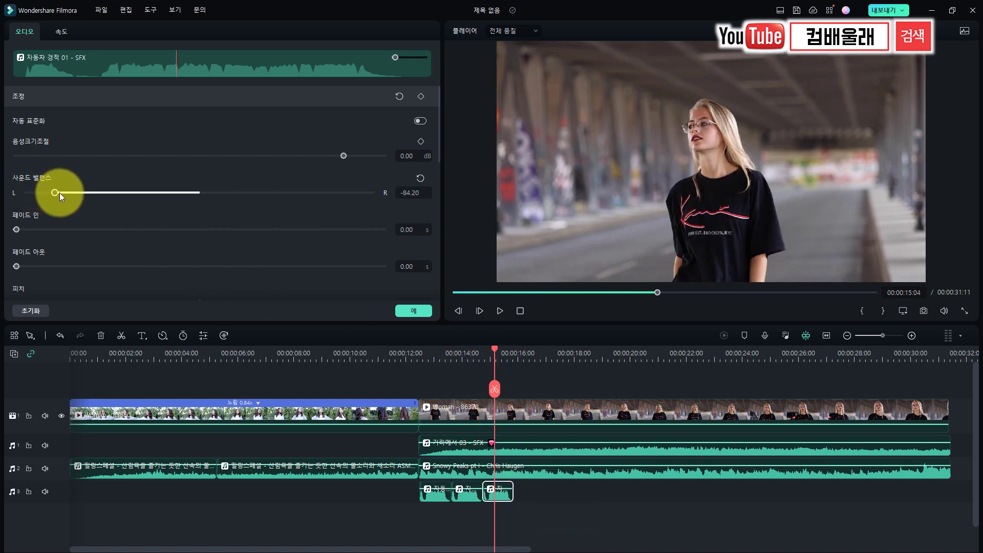
left_click_drag(64, 196, 65, 196)
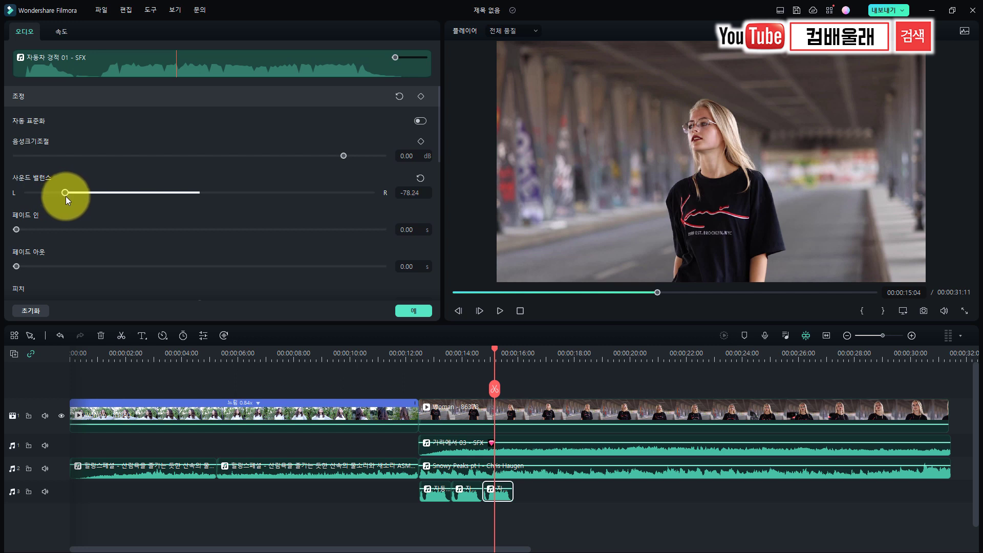
- Fill the rest of audio track 3 with car horn copies up to 00:00:31:15, raising each one's sound balance stepwise to 100
left_click(498, 491)
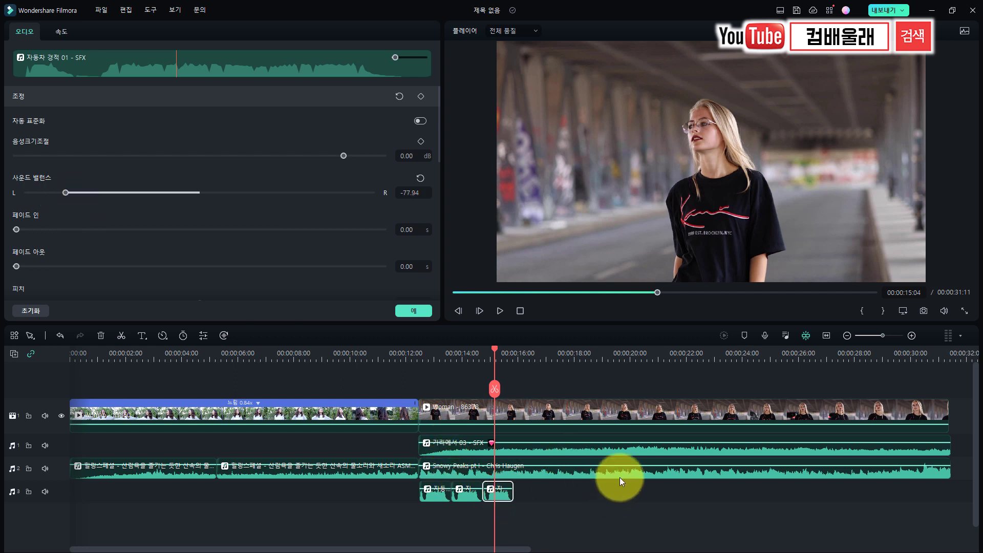
key("ctrl+v")
key("ctrl+v")
key("ctrl+v")
key("ctrl+v")
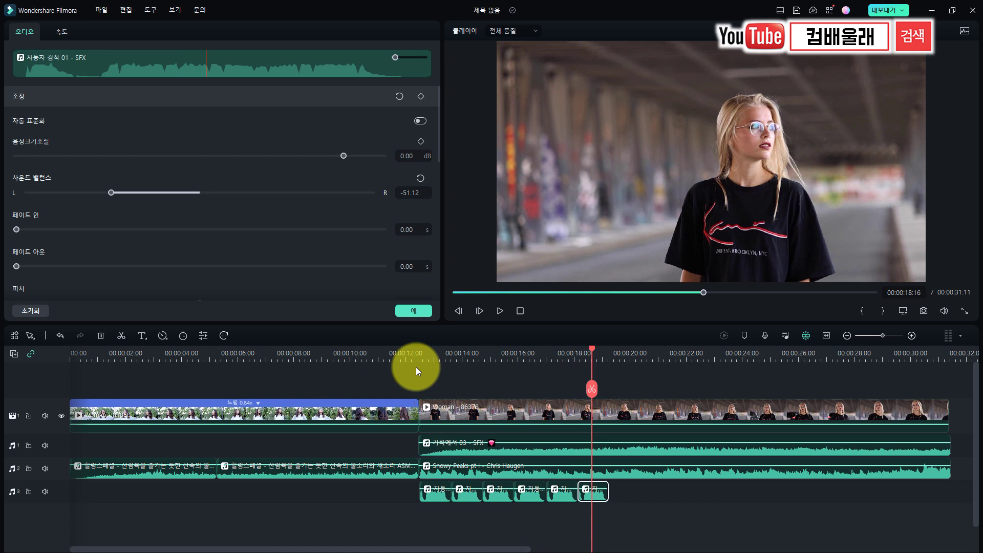
key("ctrl+v")
key("ctrl+v")
key("ctrl+v")
key("ctrl+v")
key("ctrl+v")
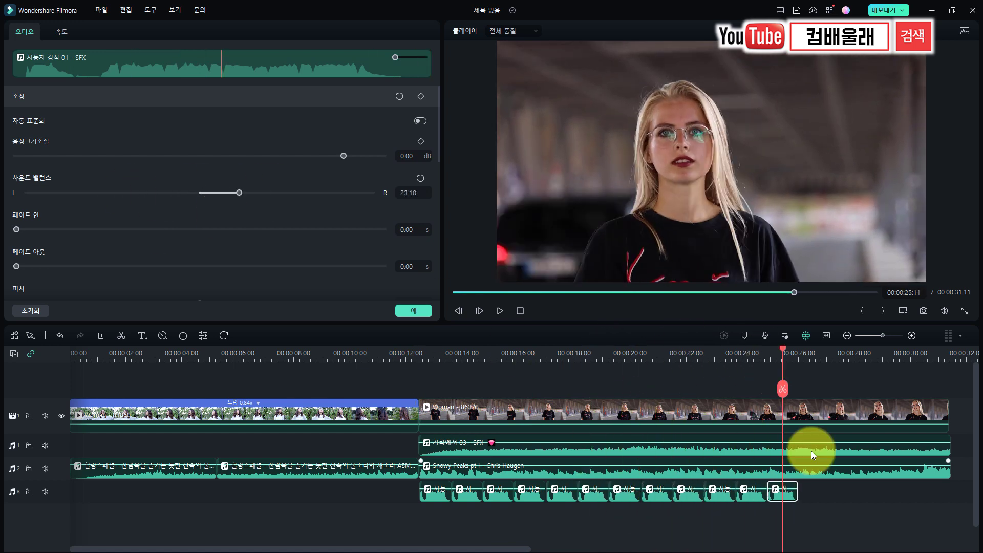
key("ctrl+v")
key("ctrl+v")
key("ctrl+v")
key("ctrl+v")
key("ctrl+v")
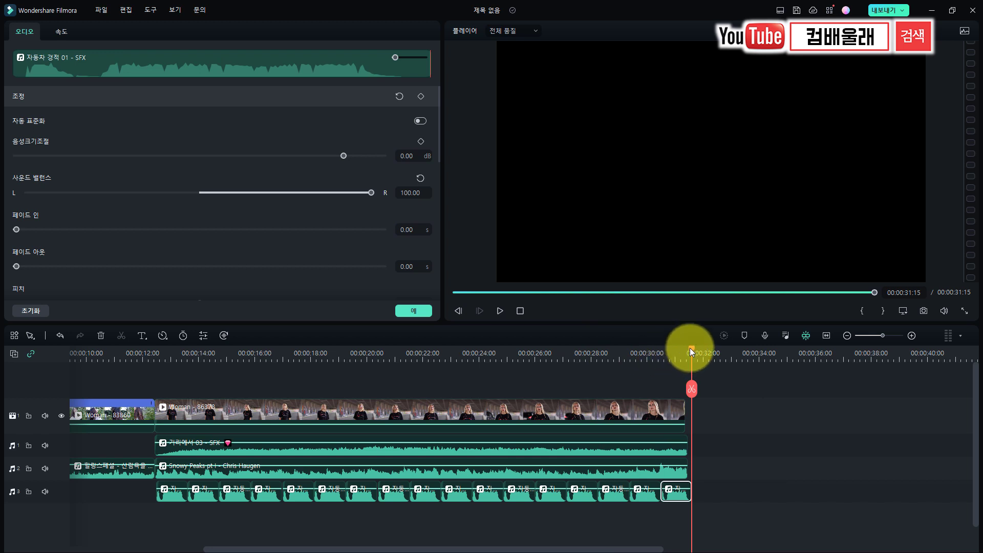
- Play the row of car horn clips from 00:00:12:12 and return the playhead to that point
left_click(637, 353)
left_click_drag(215, 359, 154, 416)
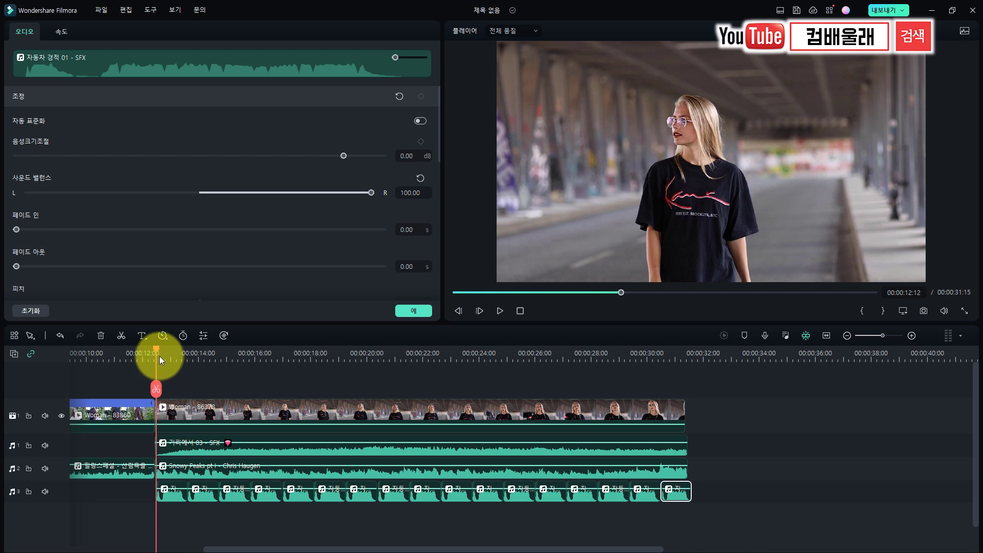
key("space")
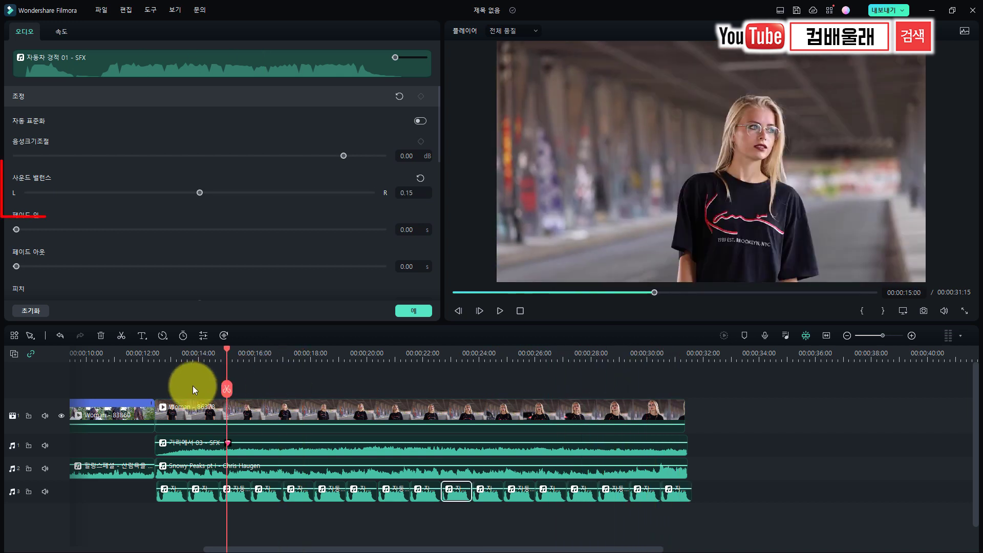
left_click_drag(193, 385, 158, 402)
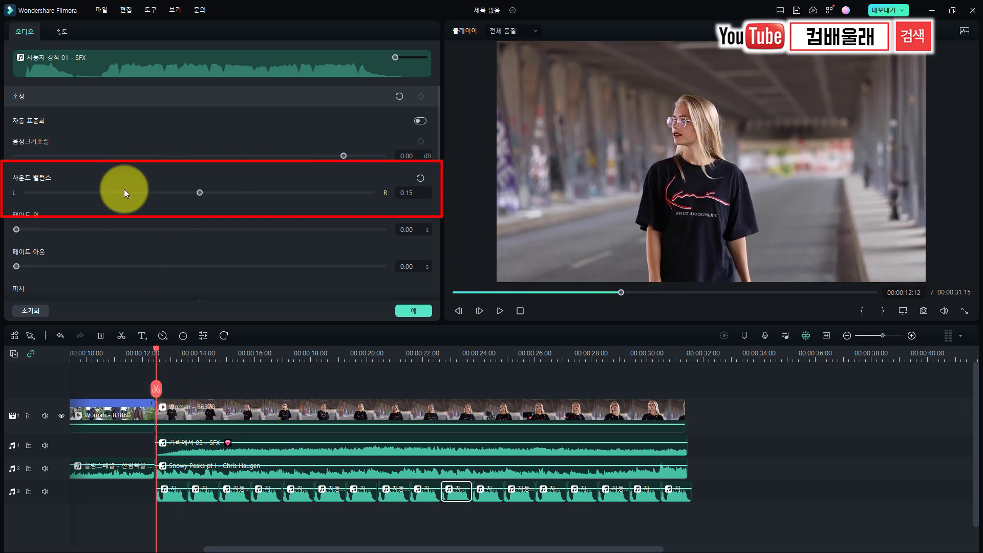
- Check the sound balance of every car horn clip on audio track 3, one by one from first to last
left_click(172, 496)
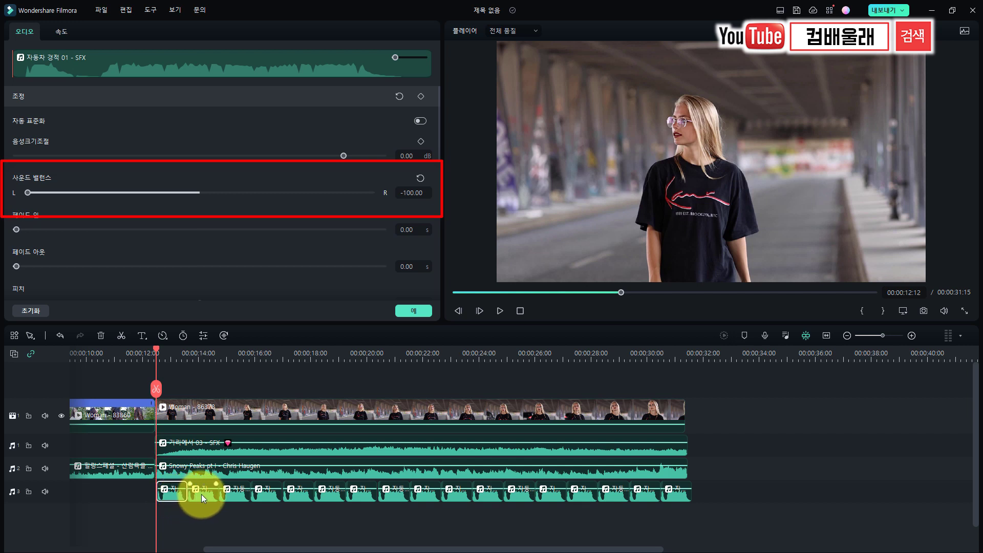
left_click(205, 495)
left_click(232, 495)
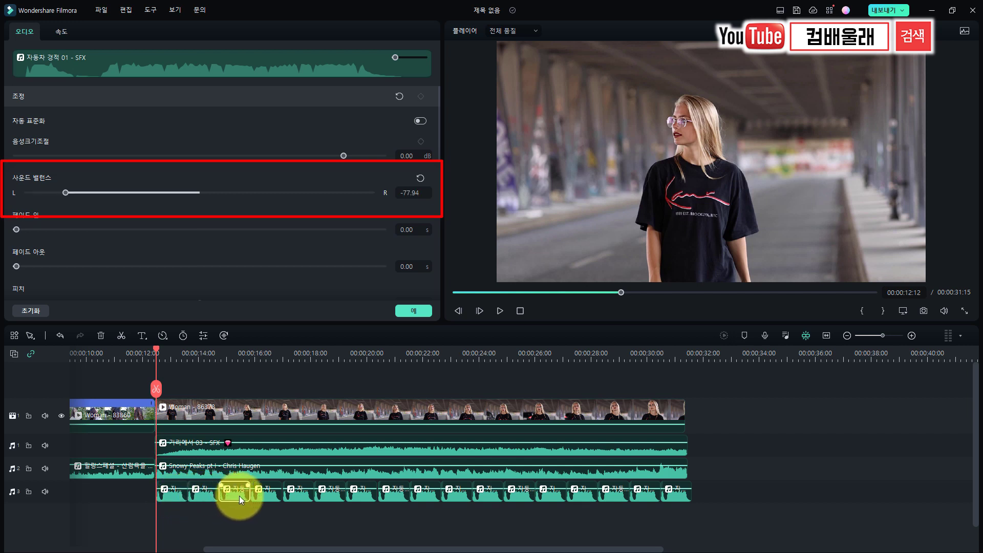
left_click(267, 498)
left_click(301, 496)
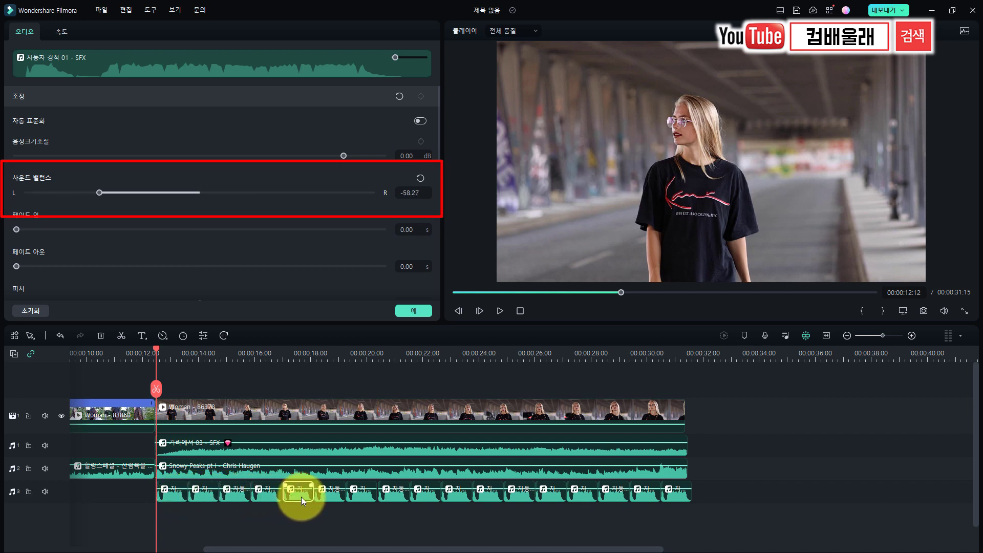
left_click(328, 495)
left_click(366, 495)
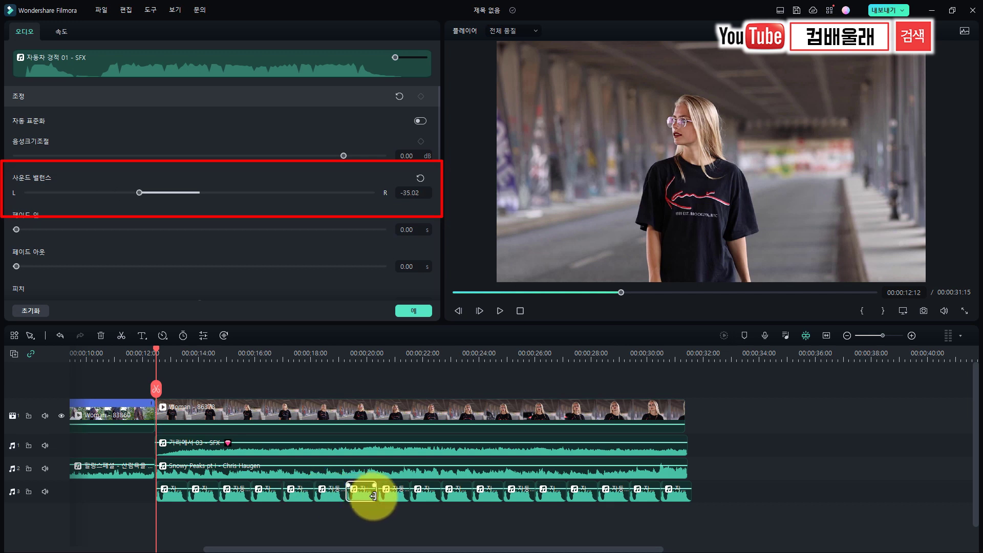
left_click(394, 501)
left_click(426, 503)
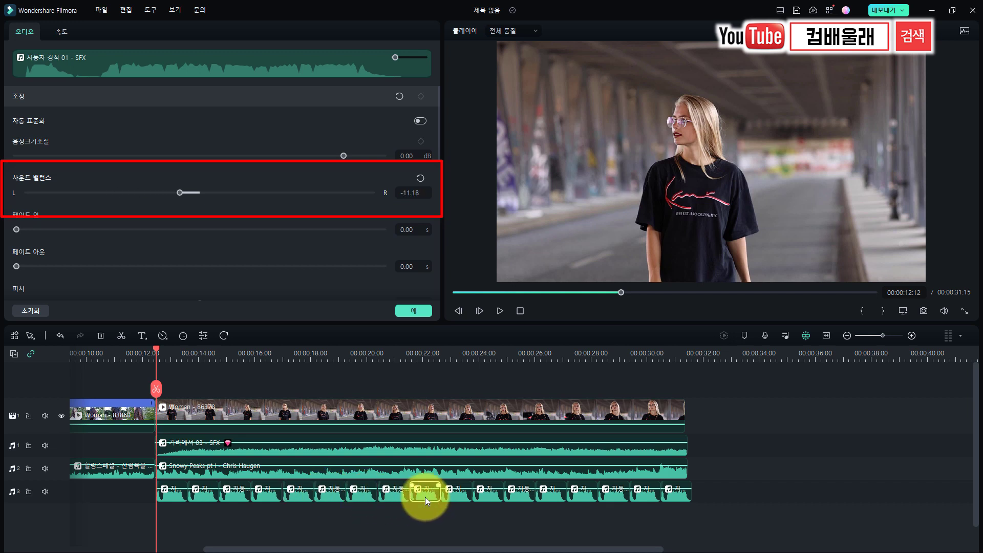
left_click(461, 497)
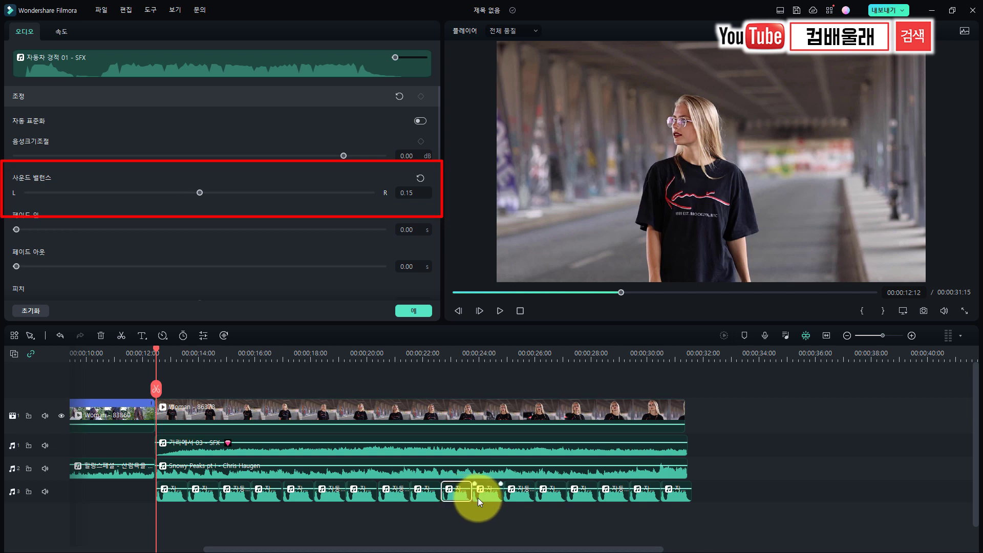
left_click(482, 498)
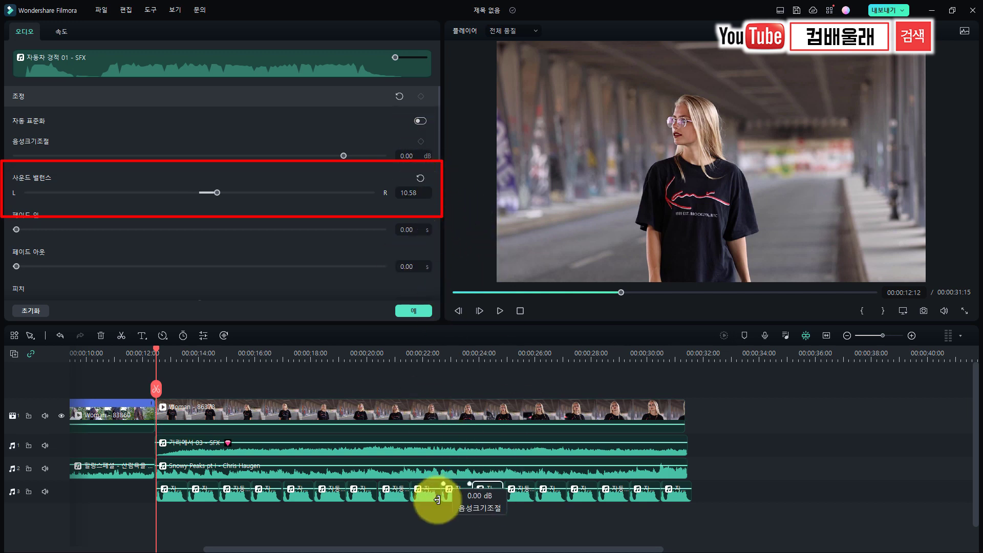
left_click(519, 494)
left_click(552, 496)
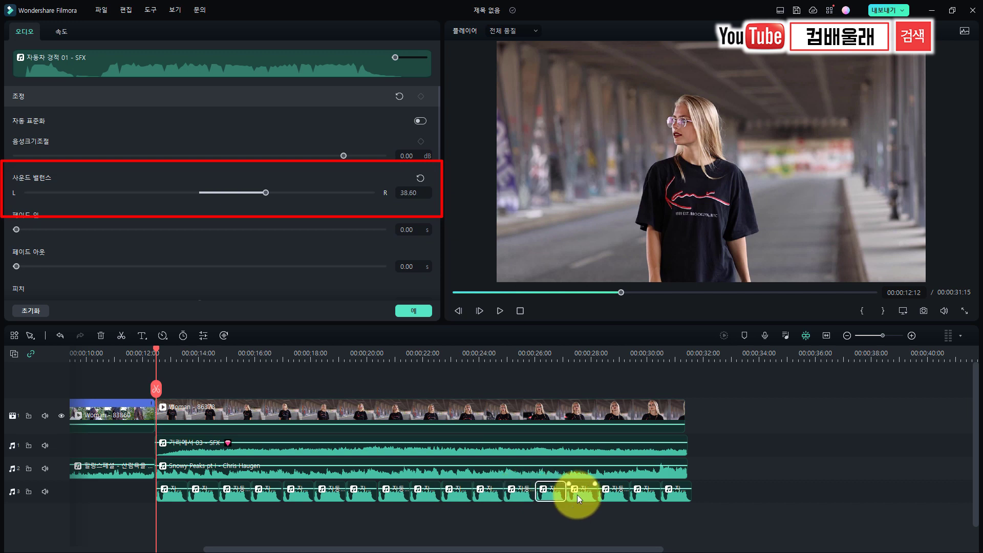
left_click(584, 496)
left_click(614, 497)
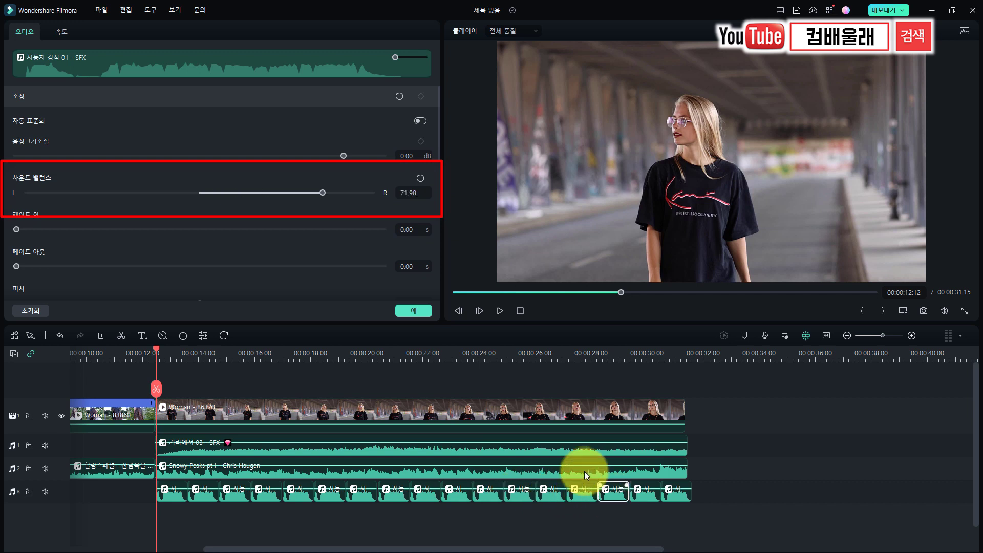
left_click(651, 492)
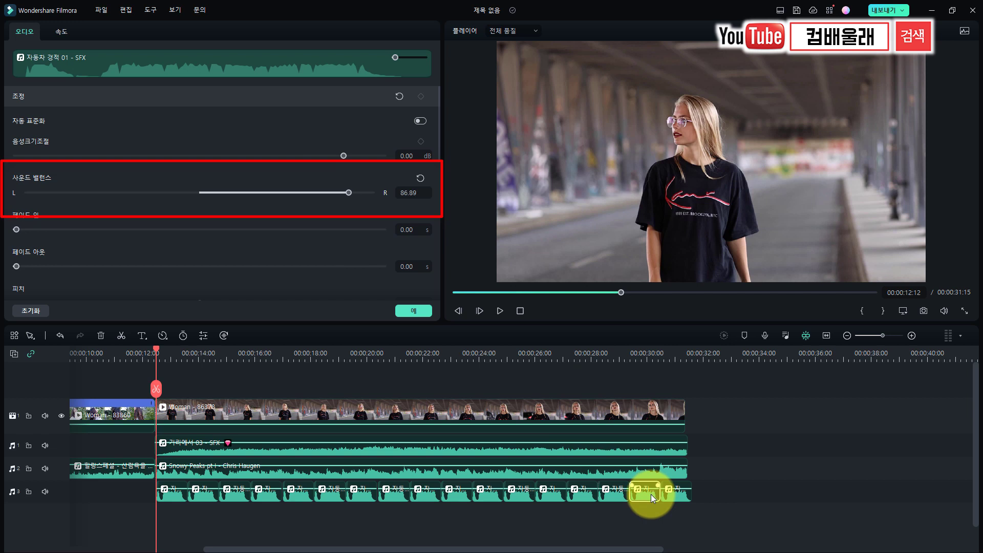
left_click(681, 493)
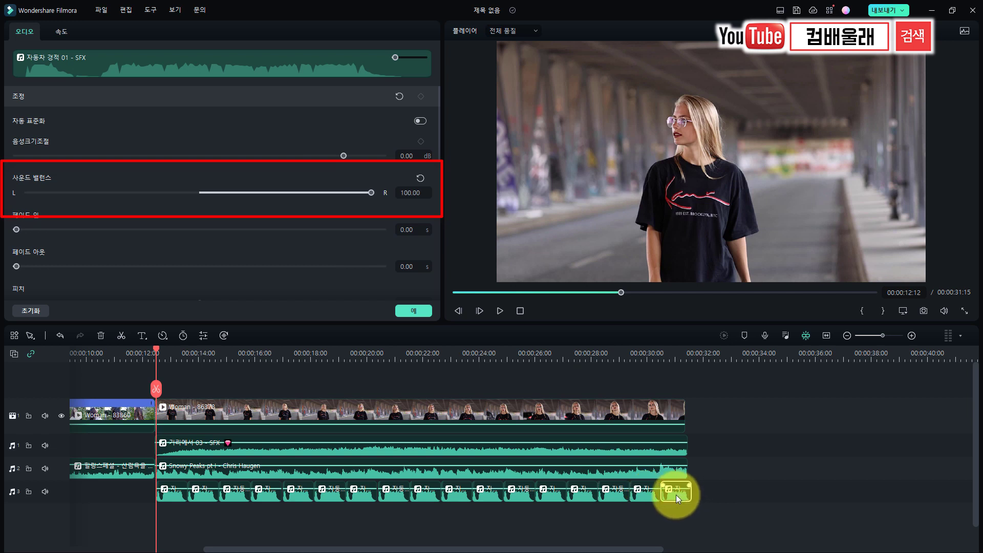
- Return the timeline view and the playhead to the project start at 00:00:00:00
left_click_drag(217, 549, 93, 548)
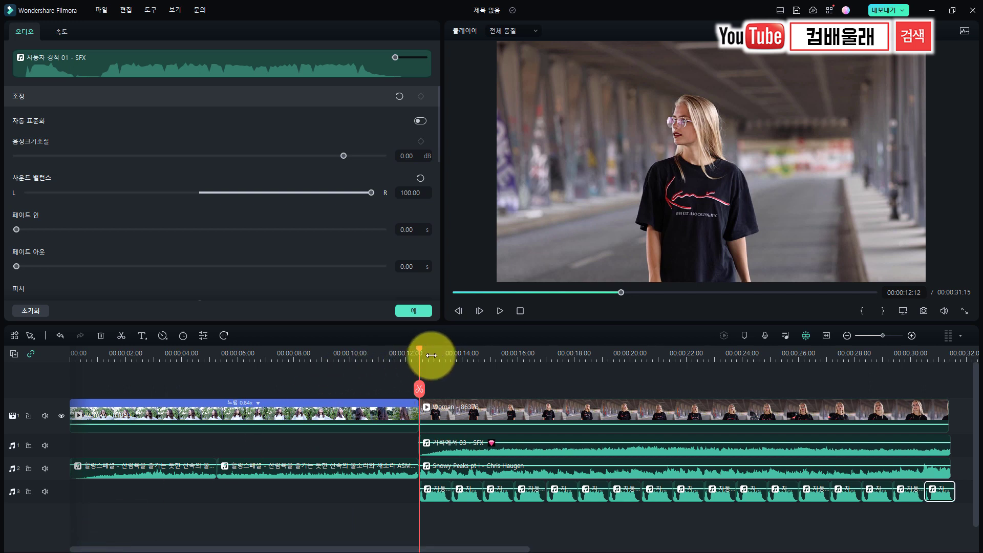
mouse_move(421, 350)
left_mouse_down()
mouse_move(27, 366)
mouse_move(395, 405)
mouse_move(60, 398)
left_mouse_up()
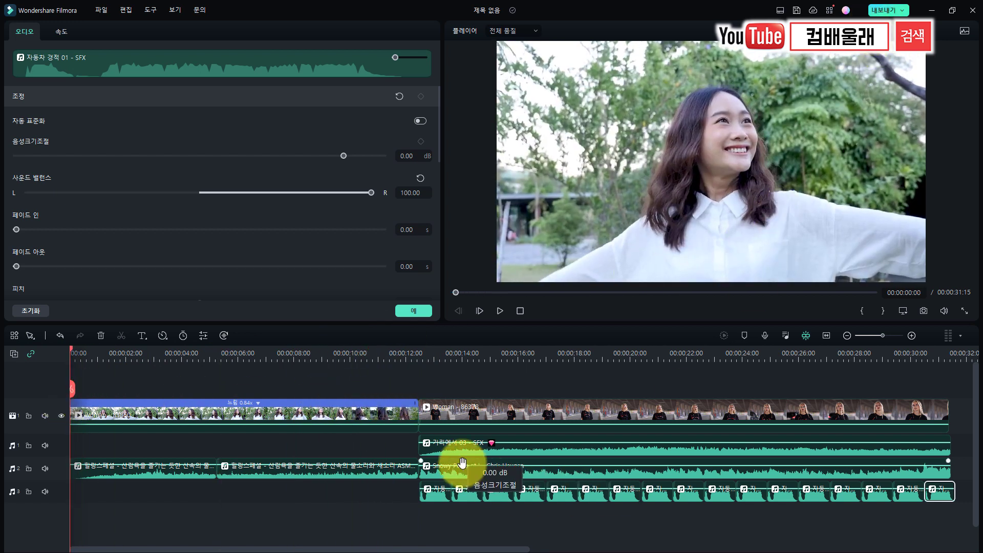